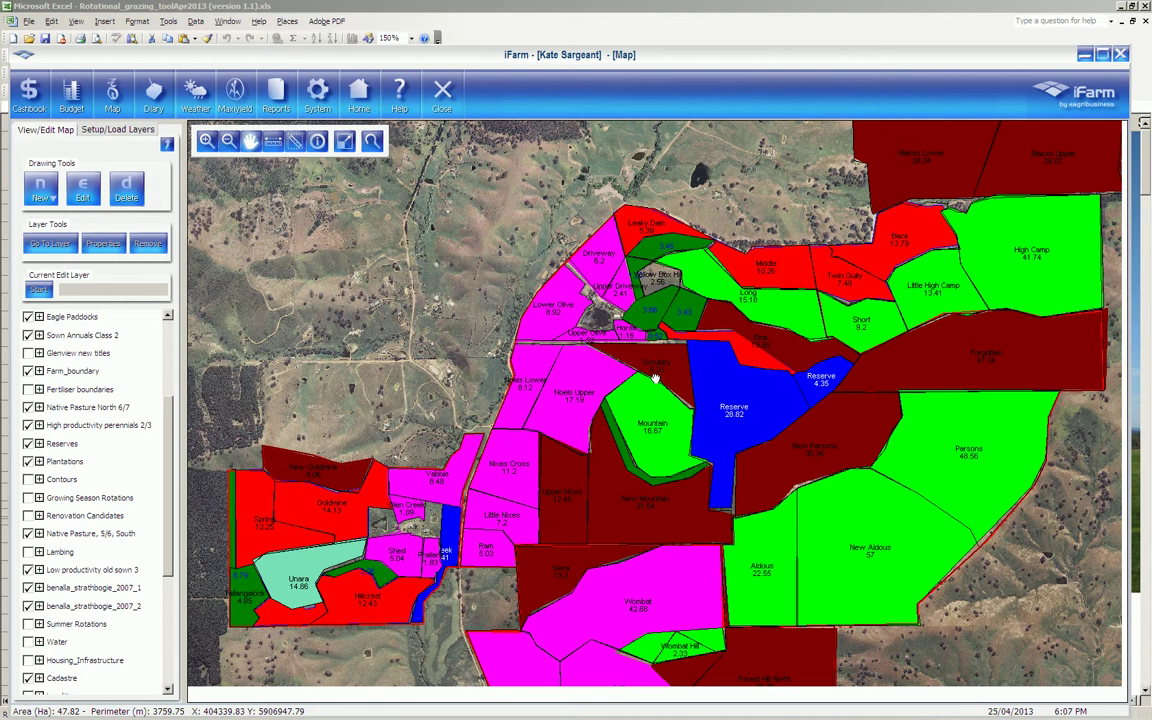
Step: Examine the farm map's paddocks, from the northern blocks down to the southern paddocks and across to the western ones
scroll(579, 524, "down", 2)
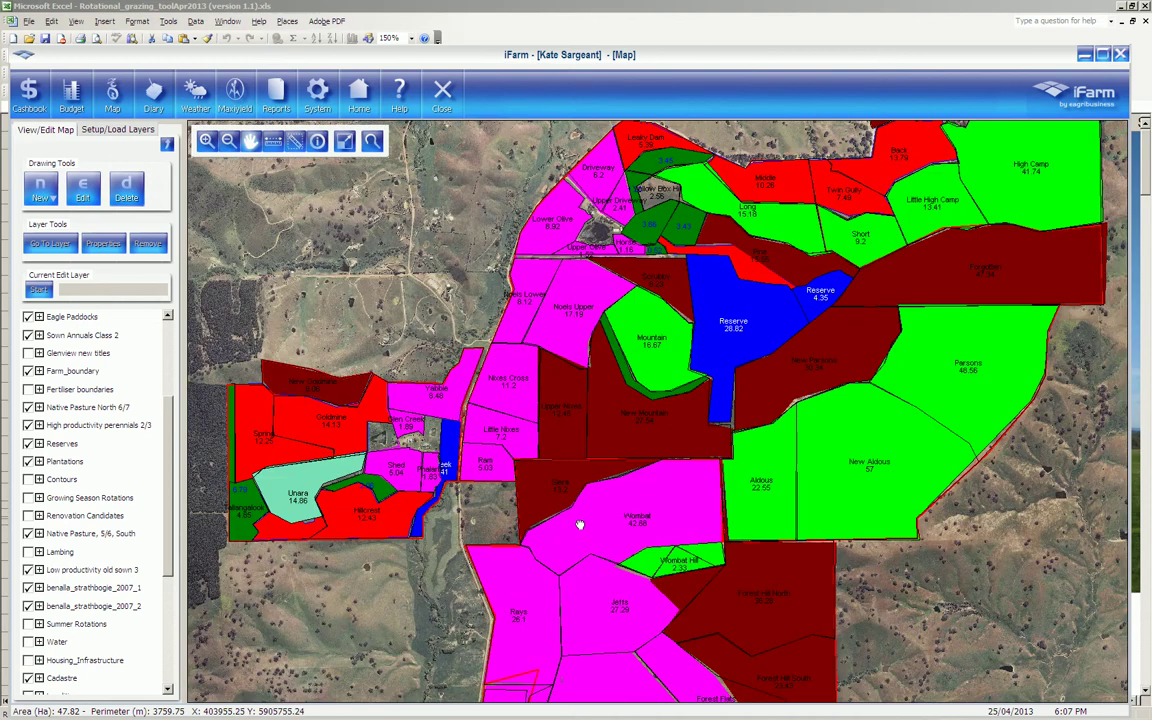
scroll(579, 524, "down", 4)
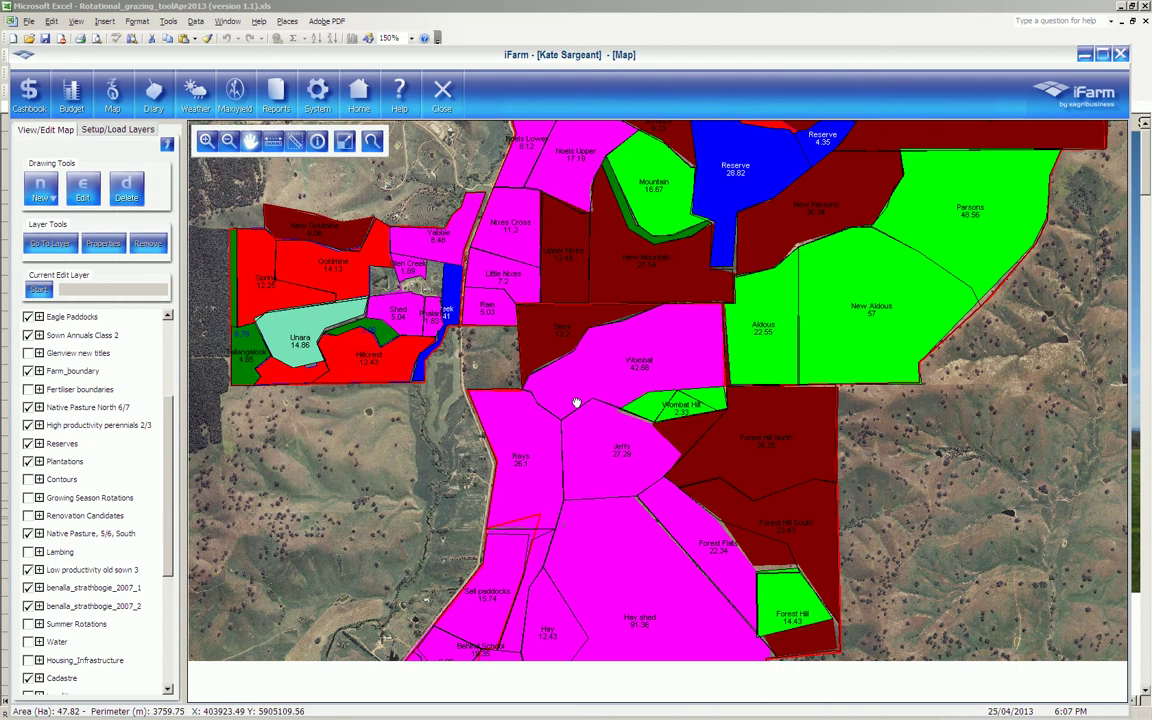
left_click_drag(576, 402, 515, 466)
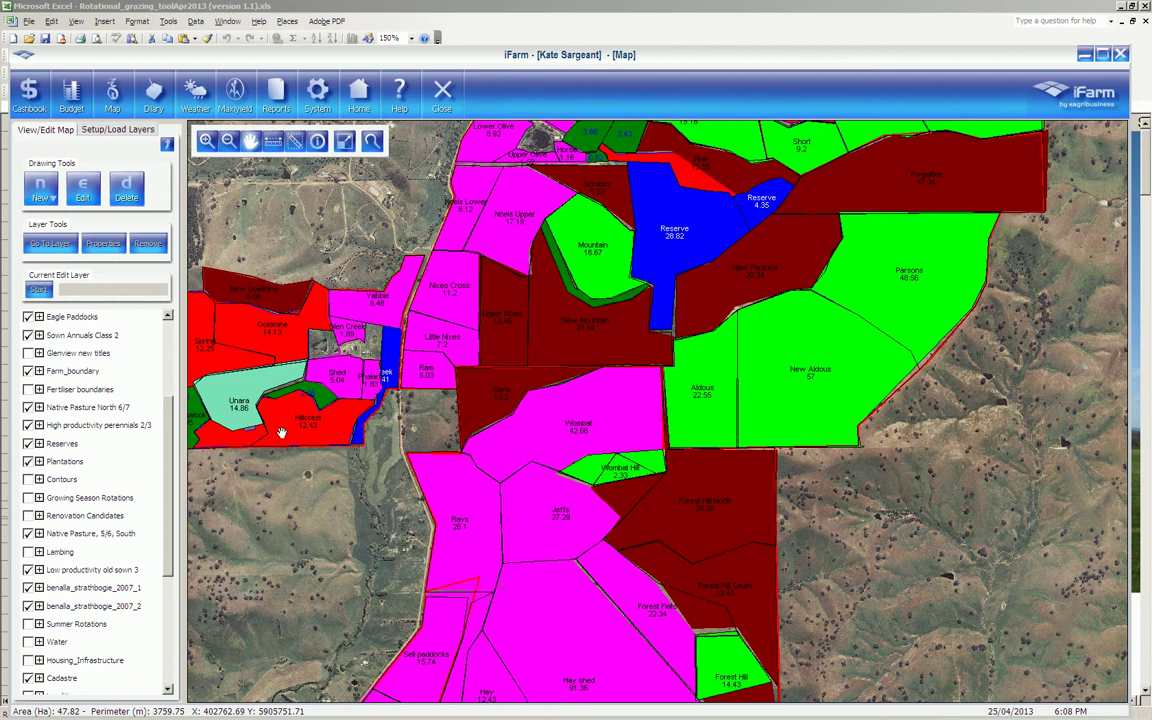
left_click_drag(281, 432, 286, 439)
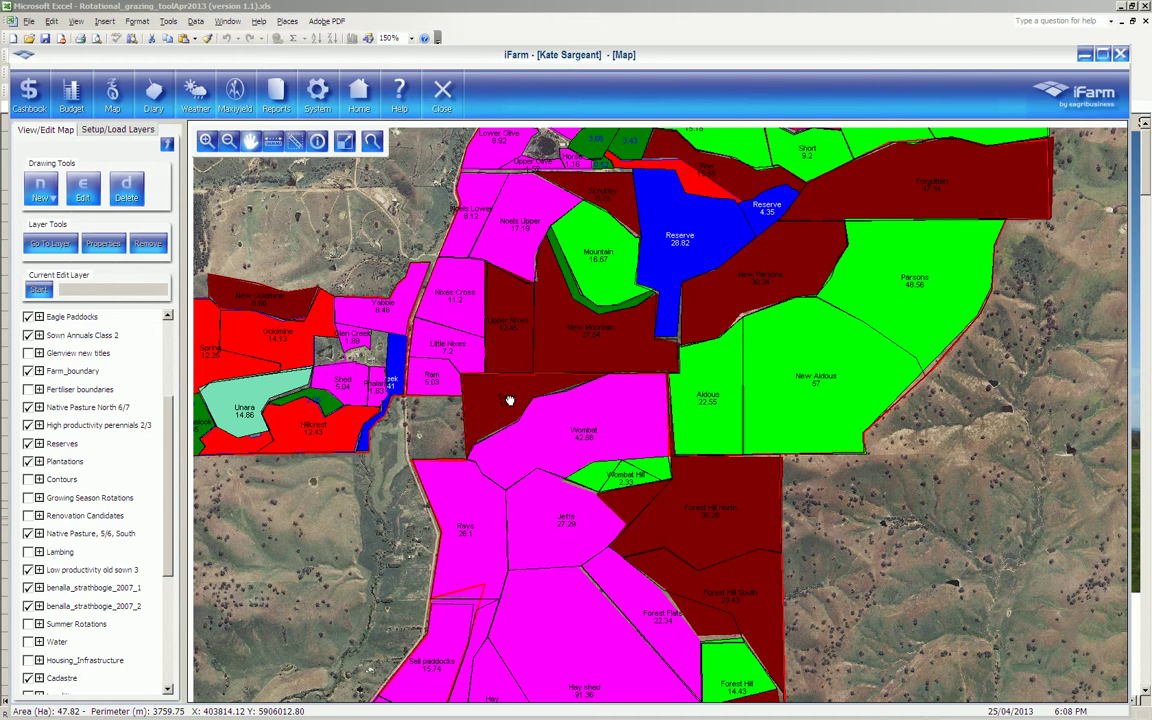
left_click_drag(509, 400, 543, 432)
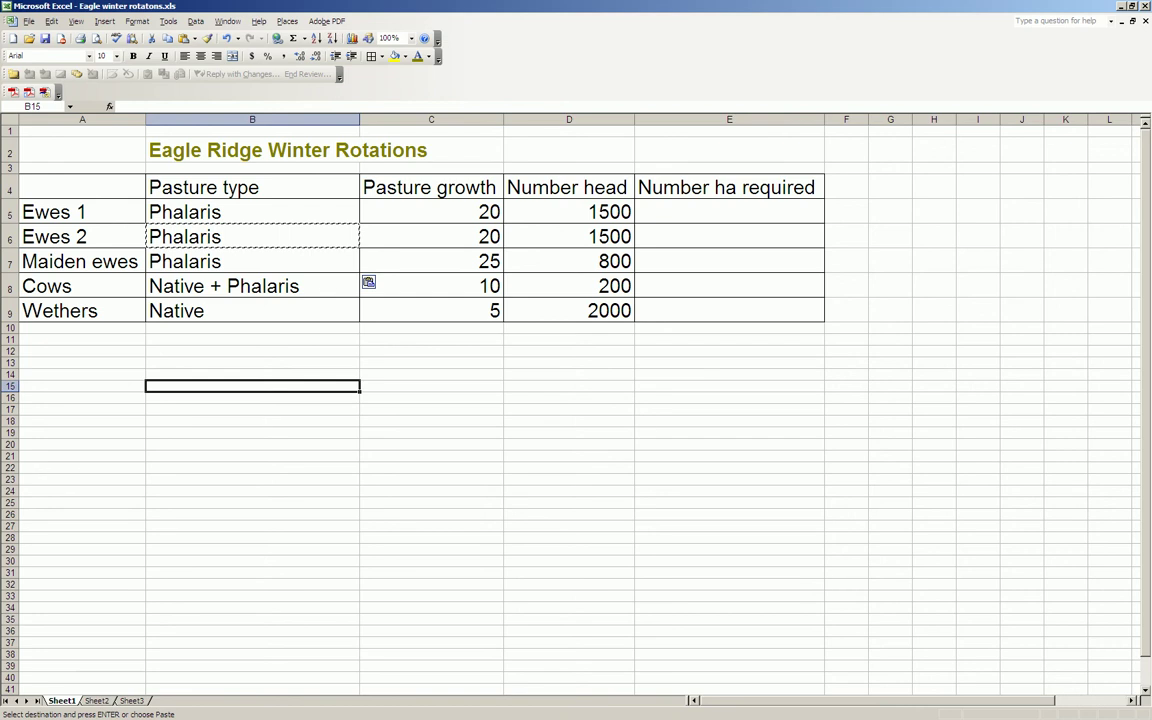
Step: Switch to the Eagle winter rotations workbook and review the stock mobs and their pasture types in the winter rotations table
left_click(327, 291)
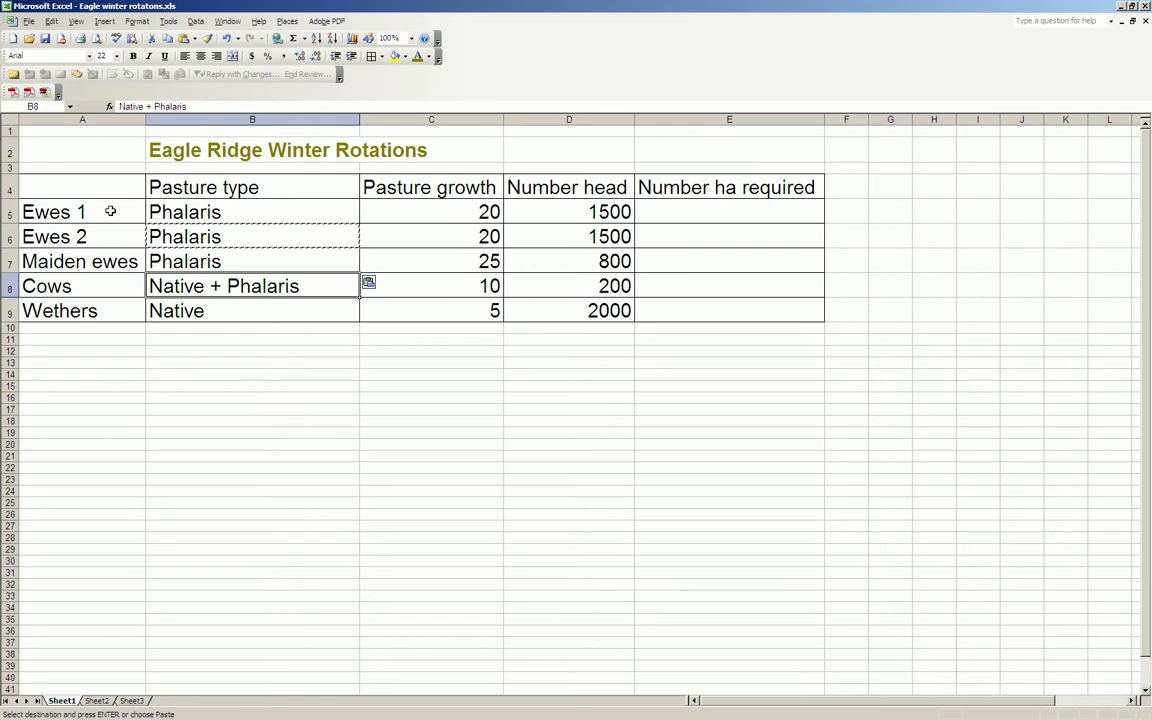
left_click(110, 211)
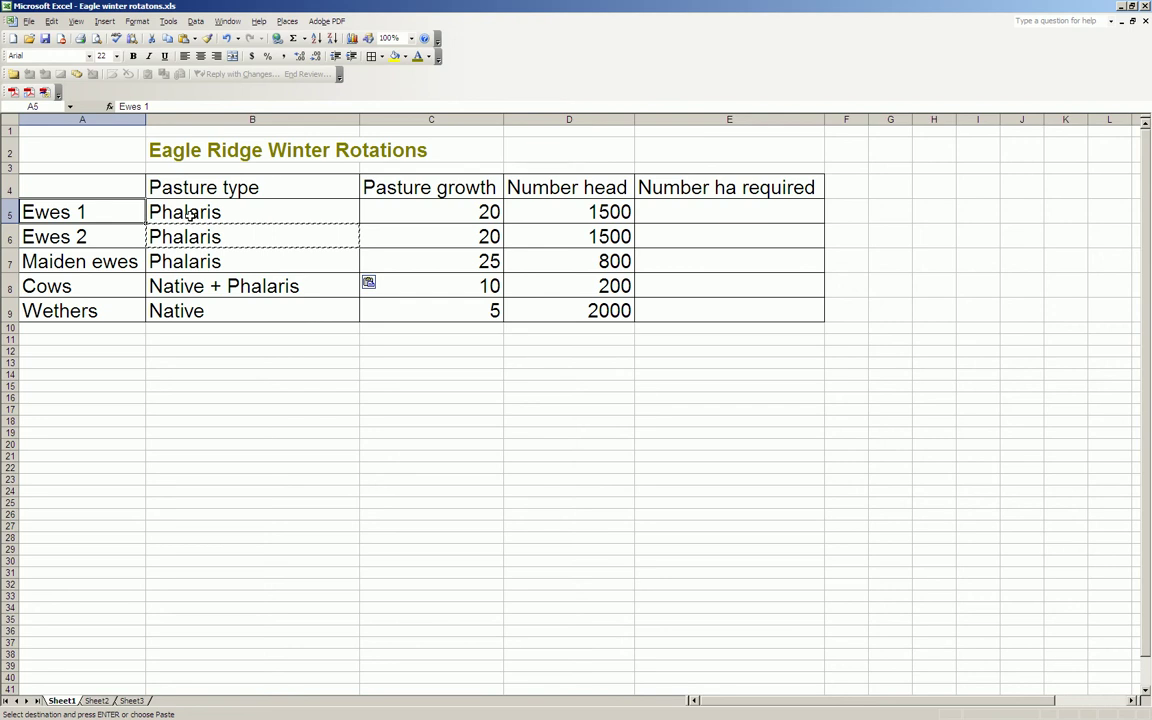
left_click(68, 287)
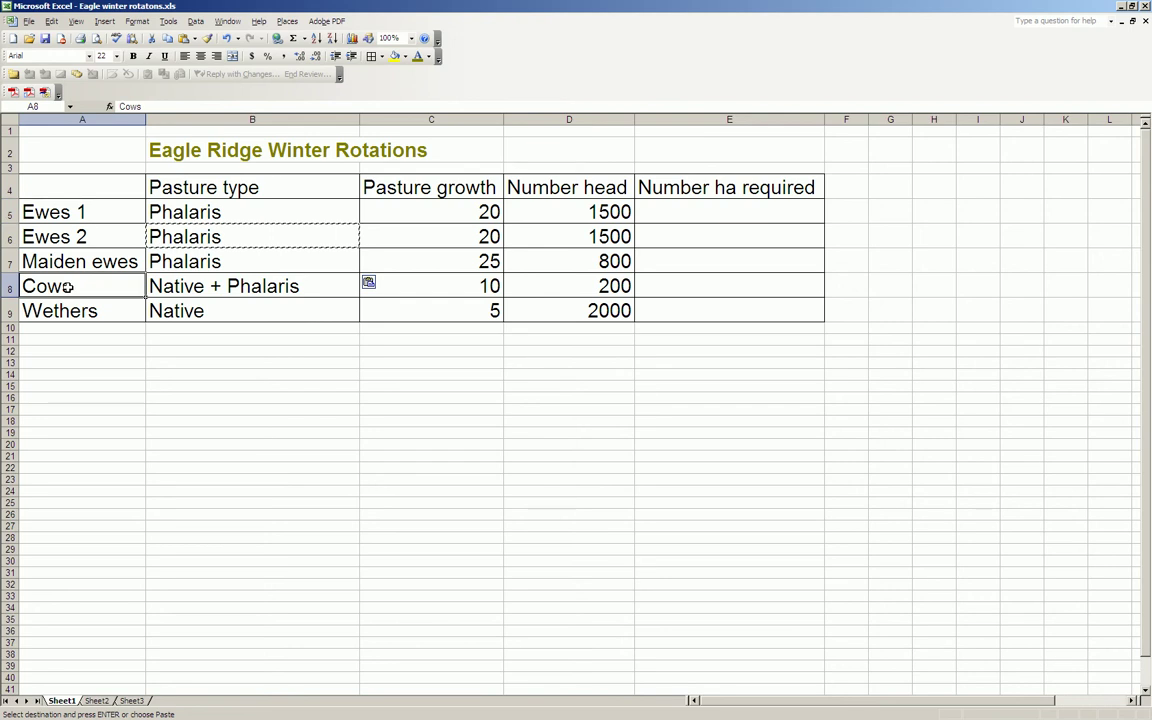
key("Down")
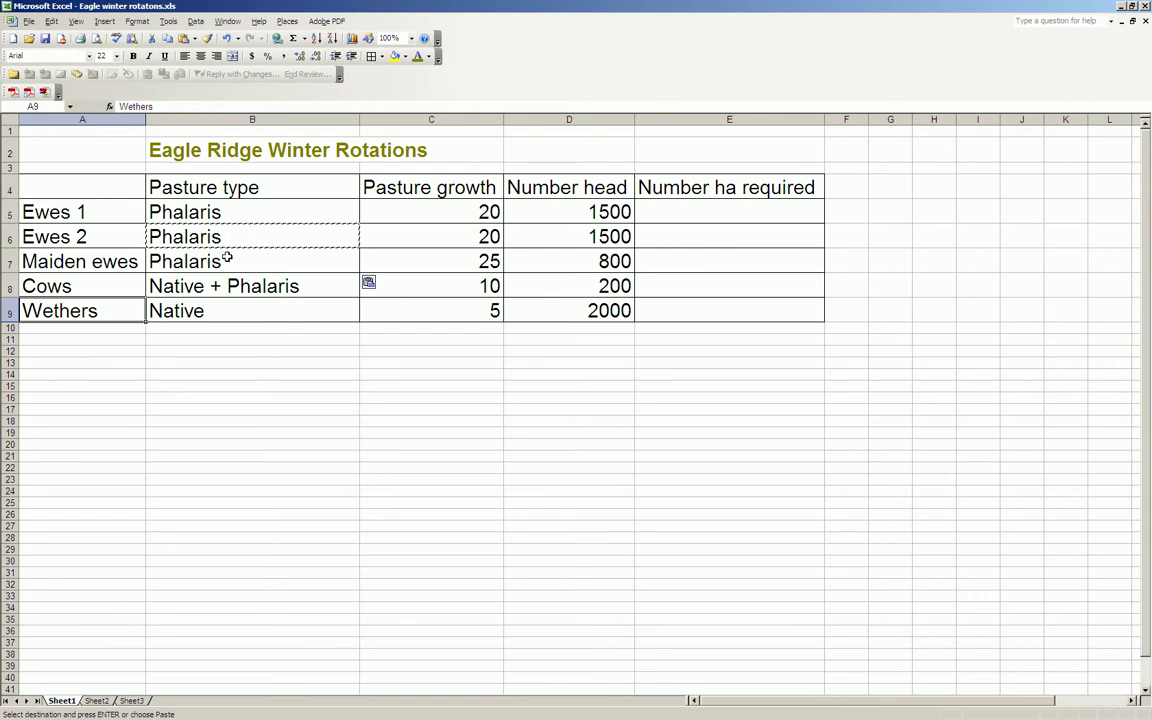
left_click(241, 287)
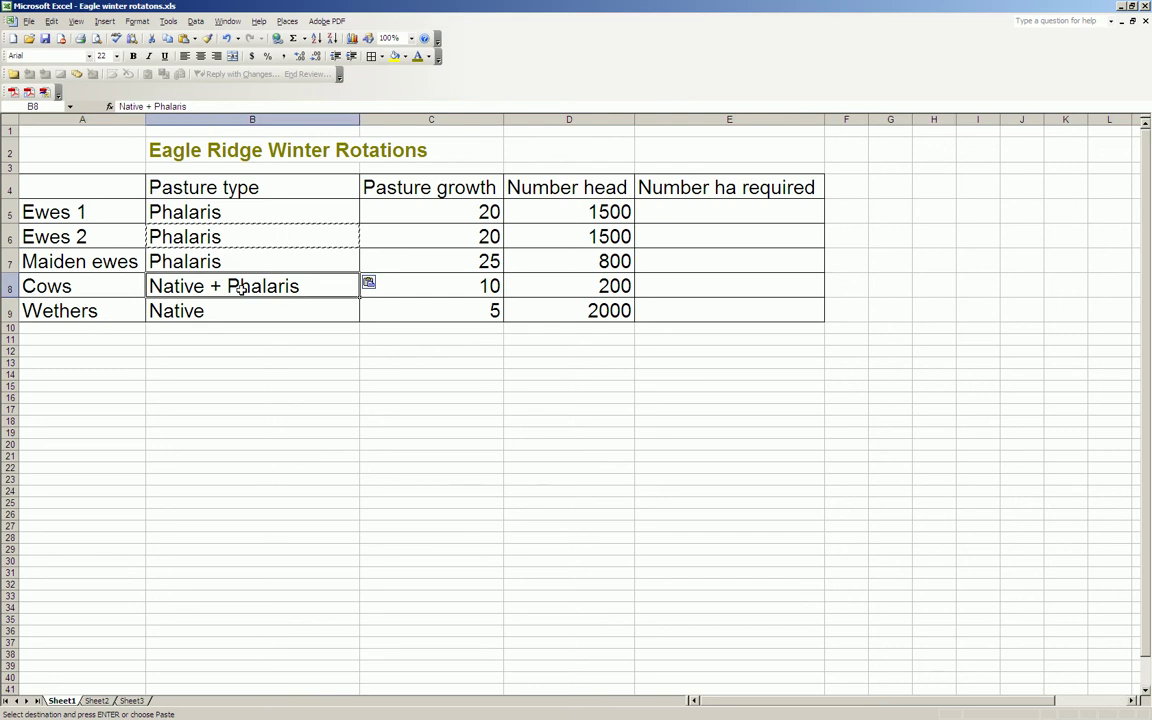
left_click(63, 313)
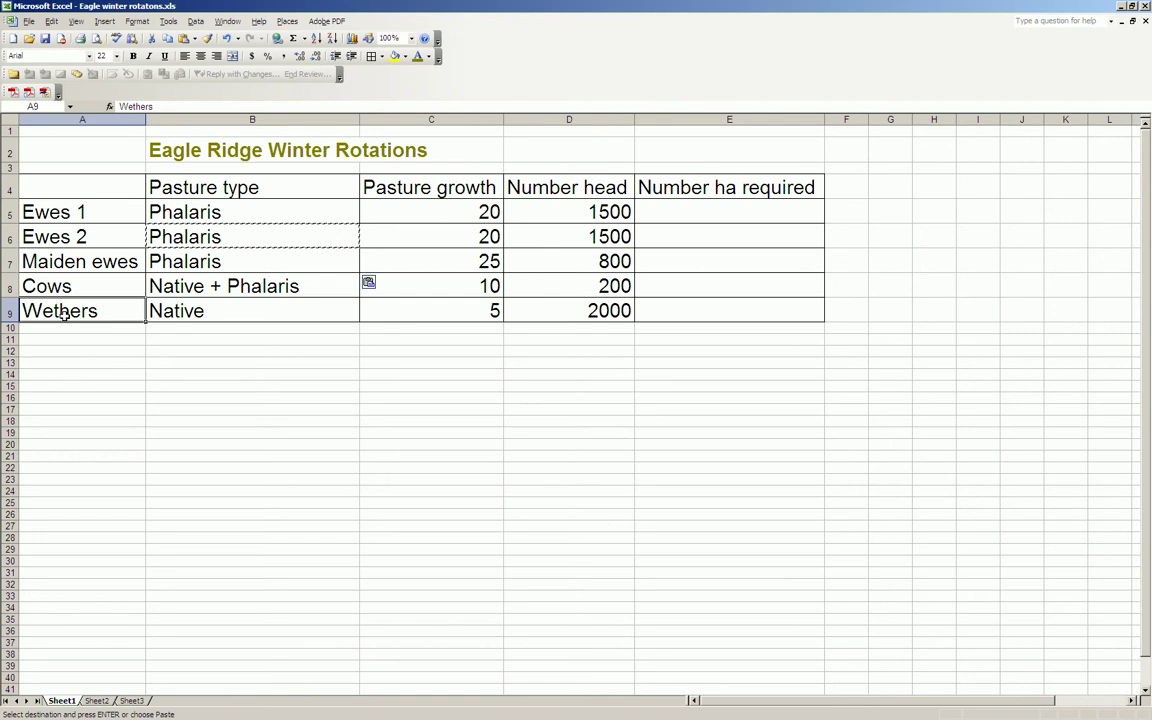
key("Escape")
left_click(98, 330)
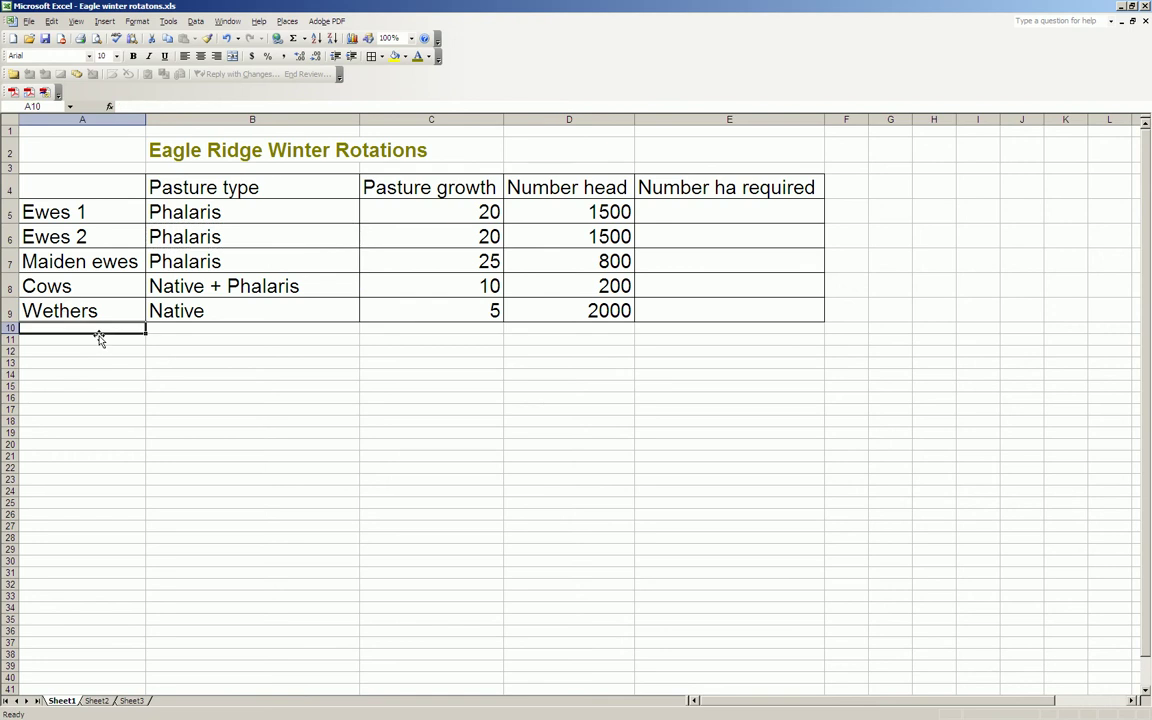
left_click(200, 150)
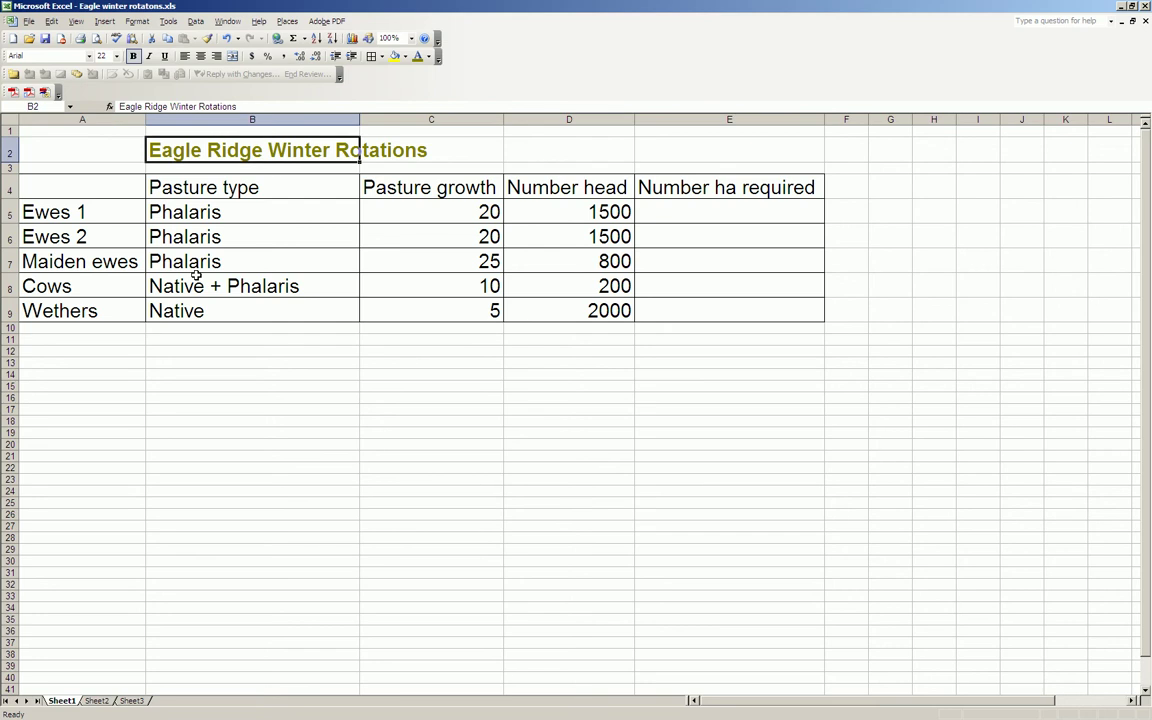
left_click(197, 262)
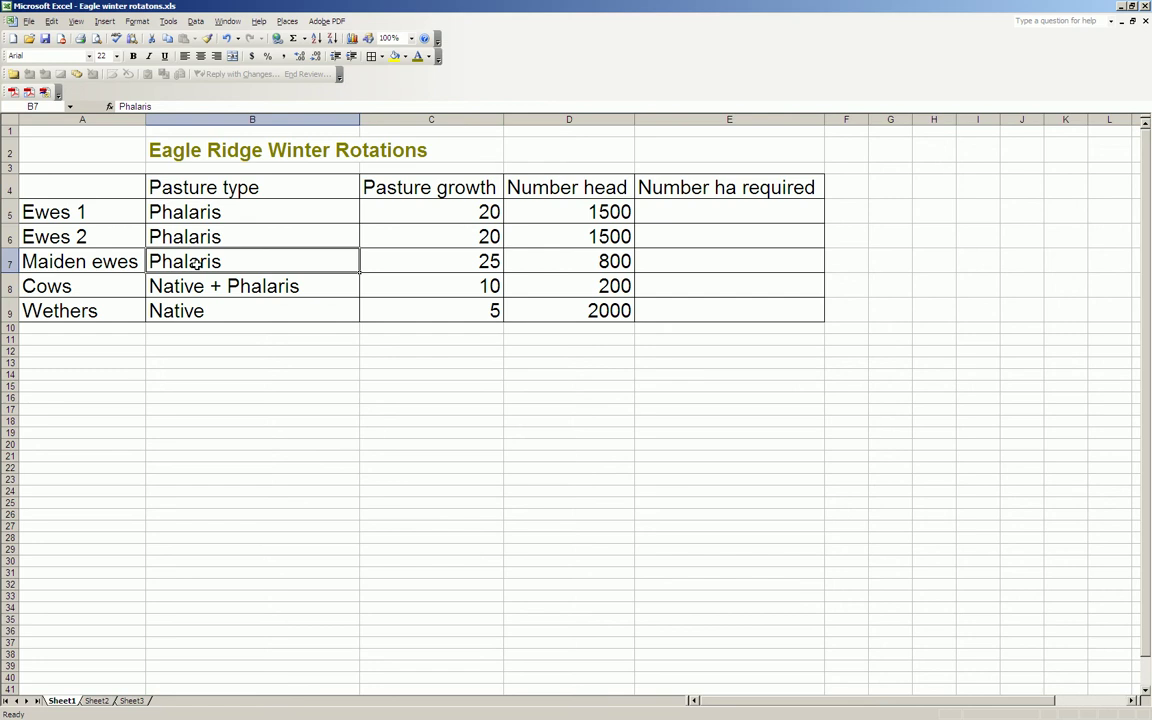
left_click(205, 285)
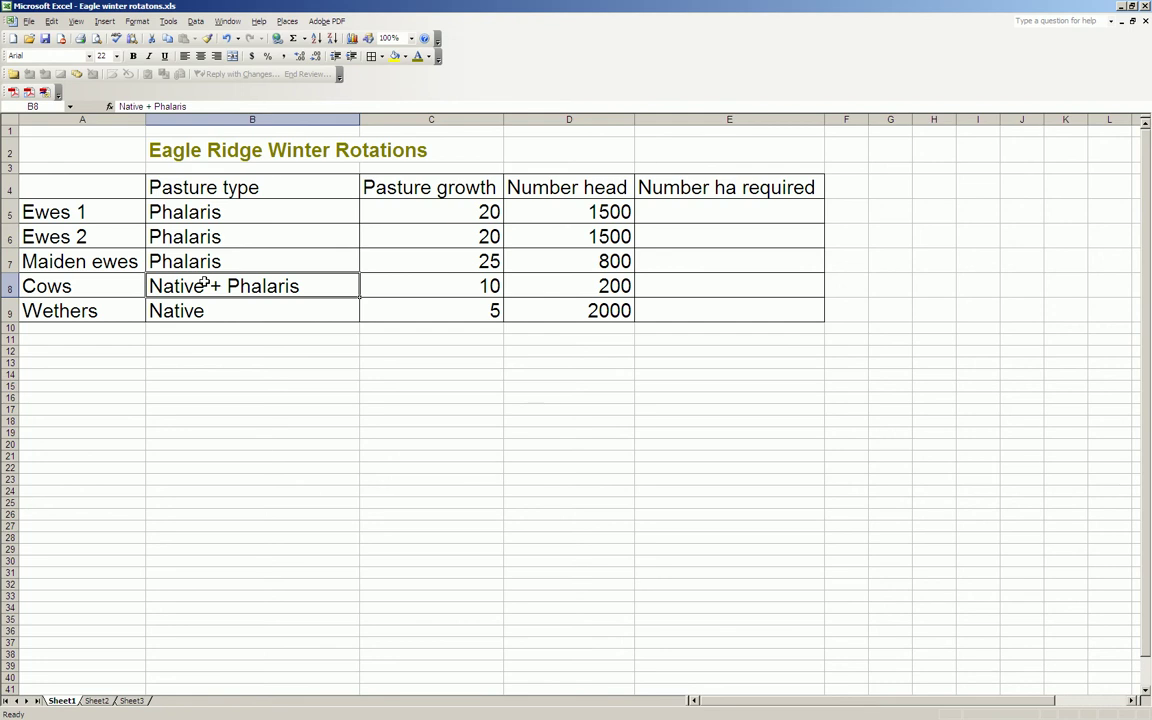
key("Up")
key("Left")
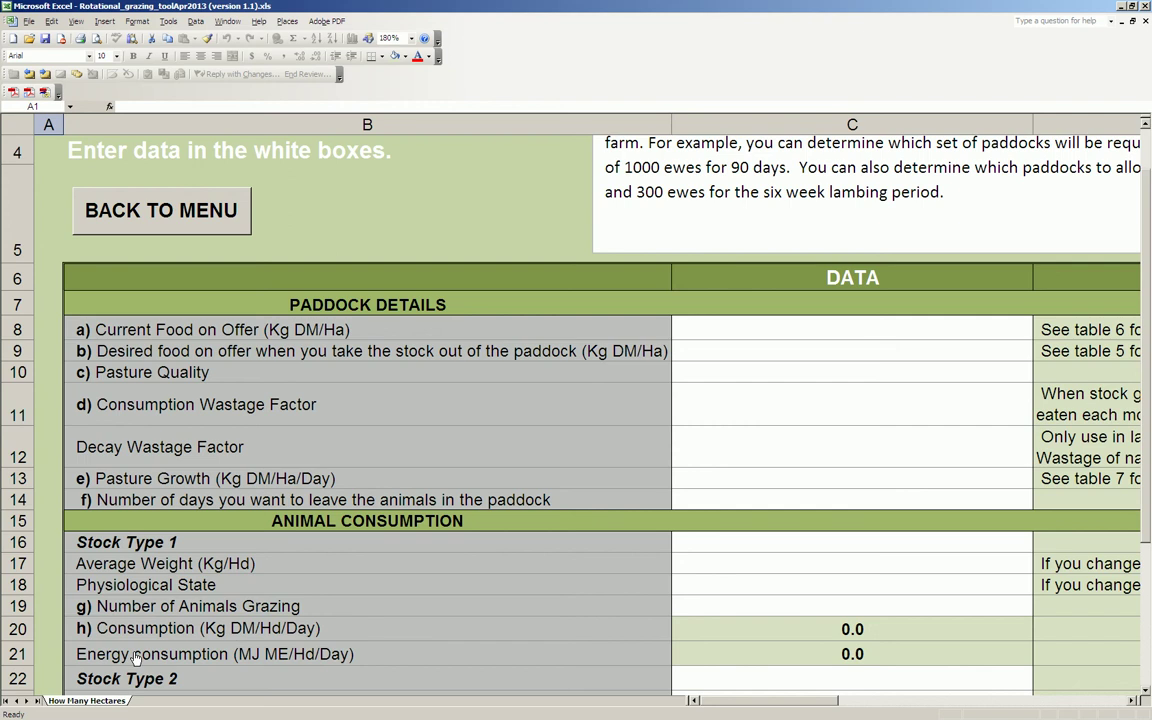
Step: In the rotational grazing tool, check the pasture height guide in Table 6 and enter 1000 as the Current Food on Offer
key("Tab")
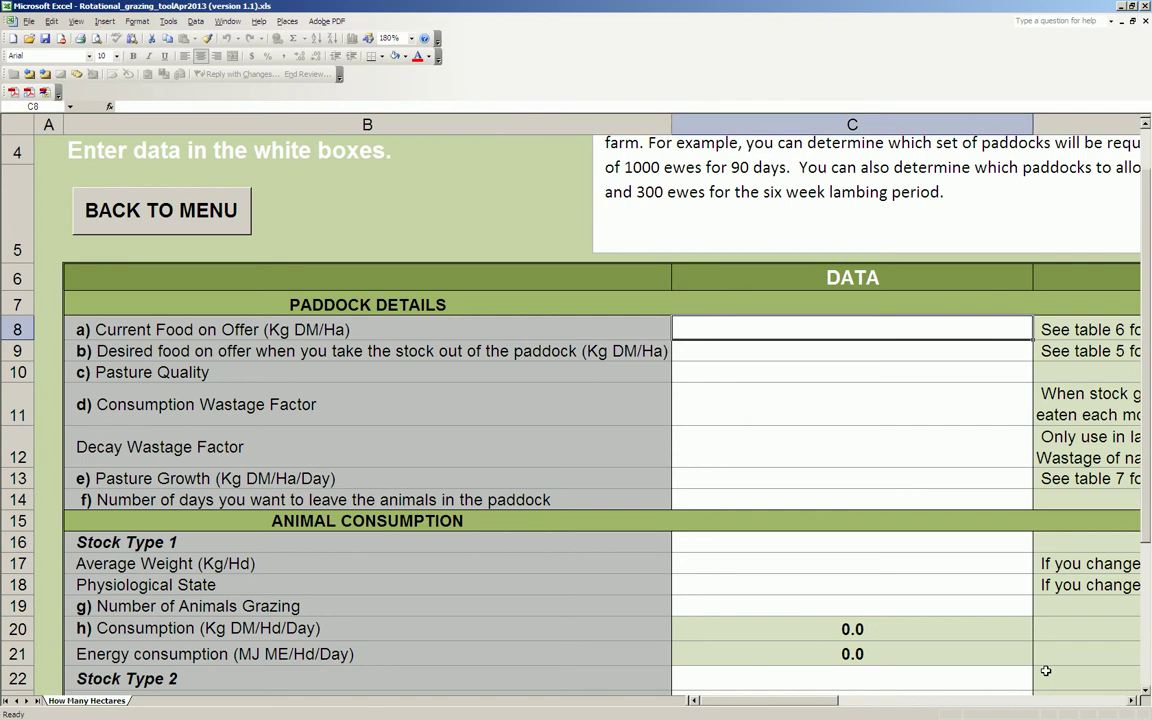
left_click(900, 700)
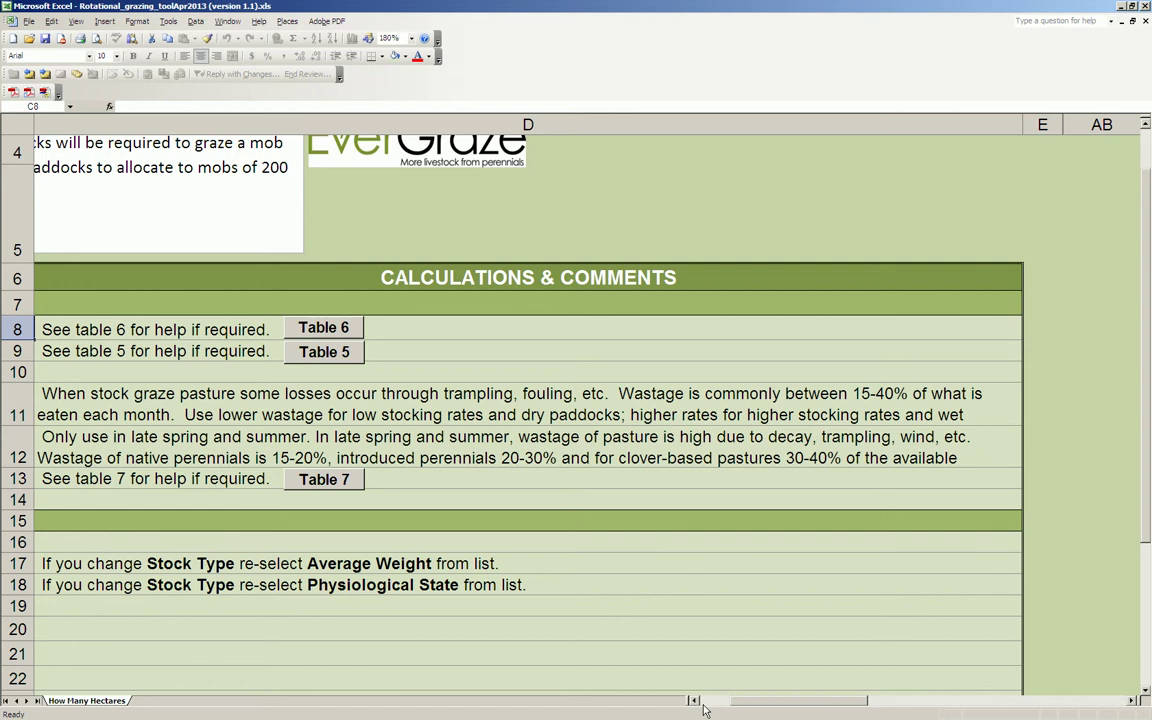
left_click(323, 327)
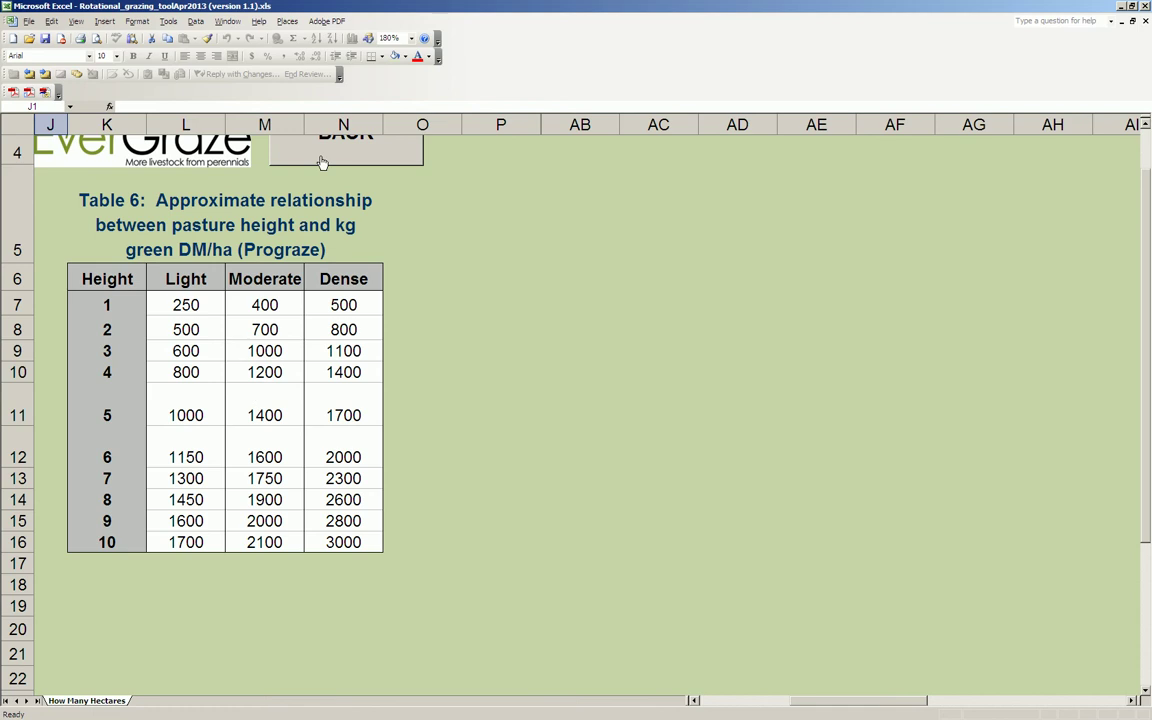
left_click(322, 162)
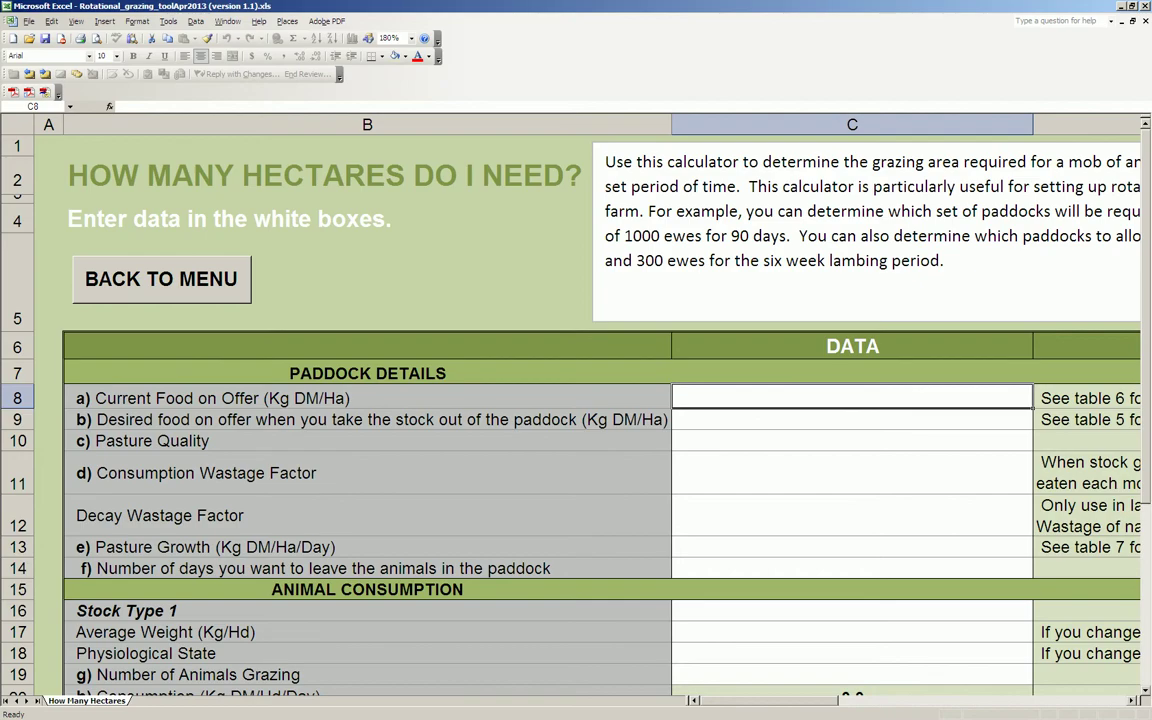
key("alt+Tab")
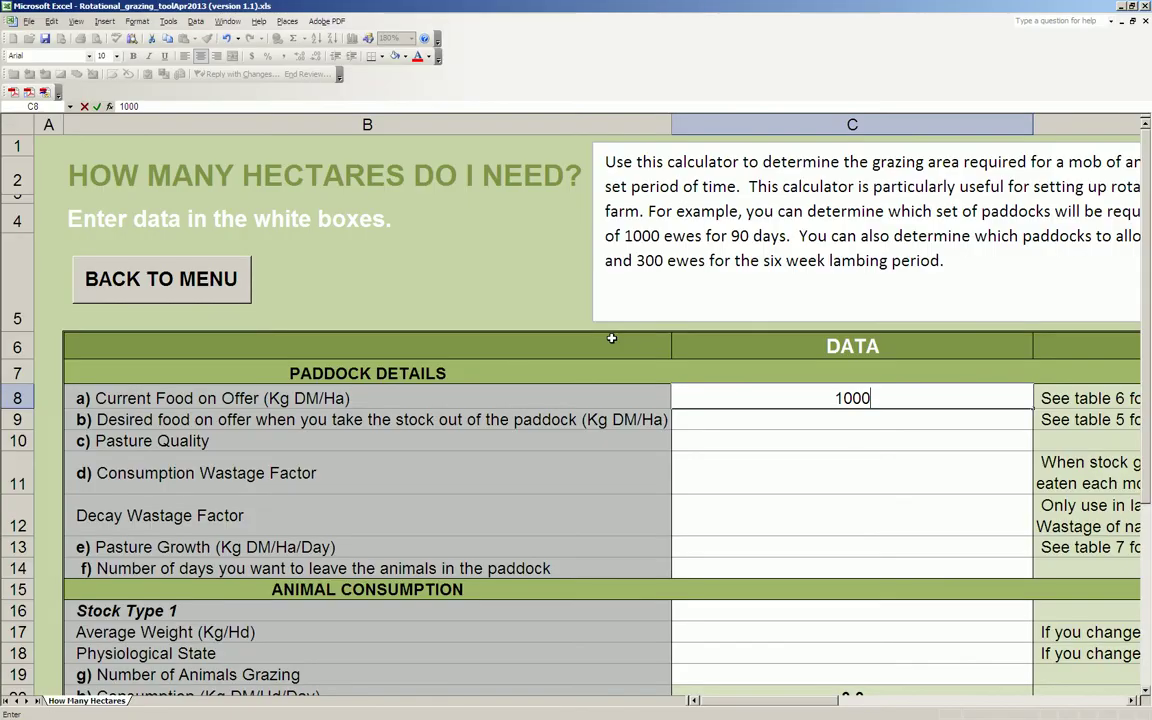
key("Return")
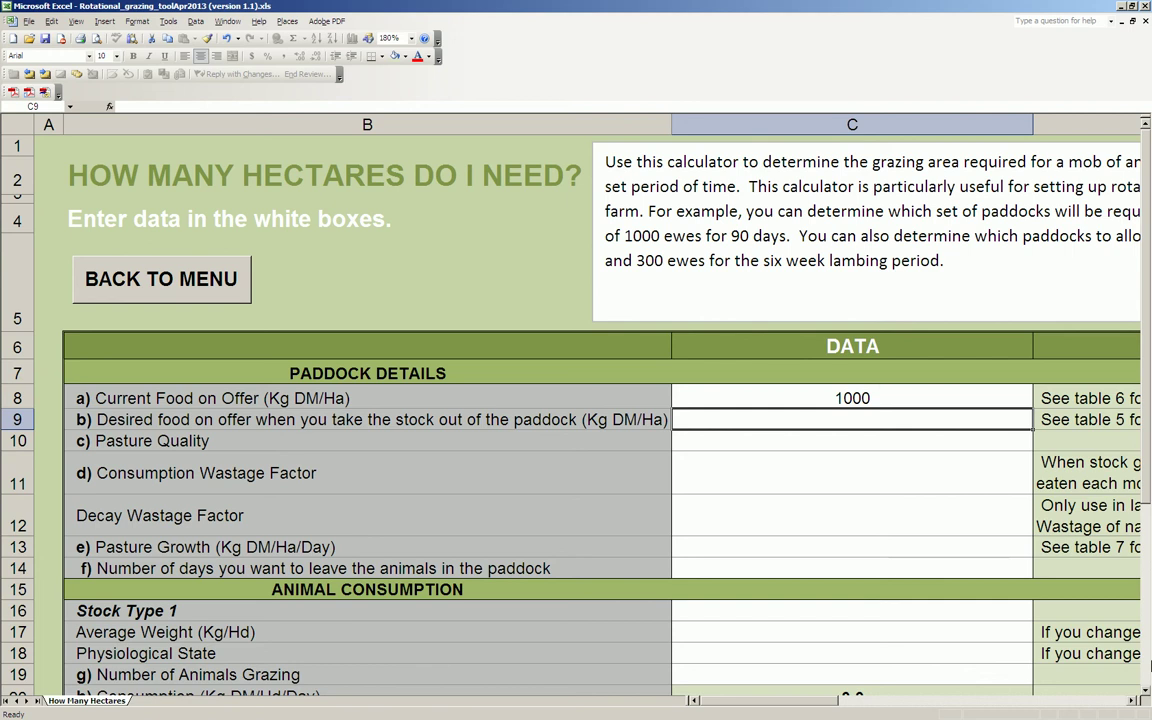
Step: Consult Table 5's livestock requirements and the pasture persistence guideline on the Optimum Food on Offer – Phase 2 slide in PowerPoint
scroll(347, 449, "right", 2)
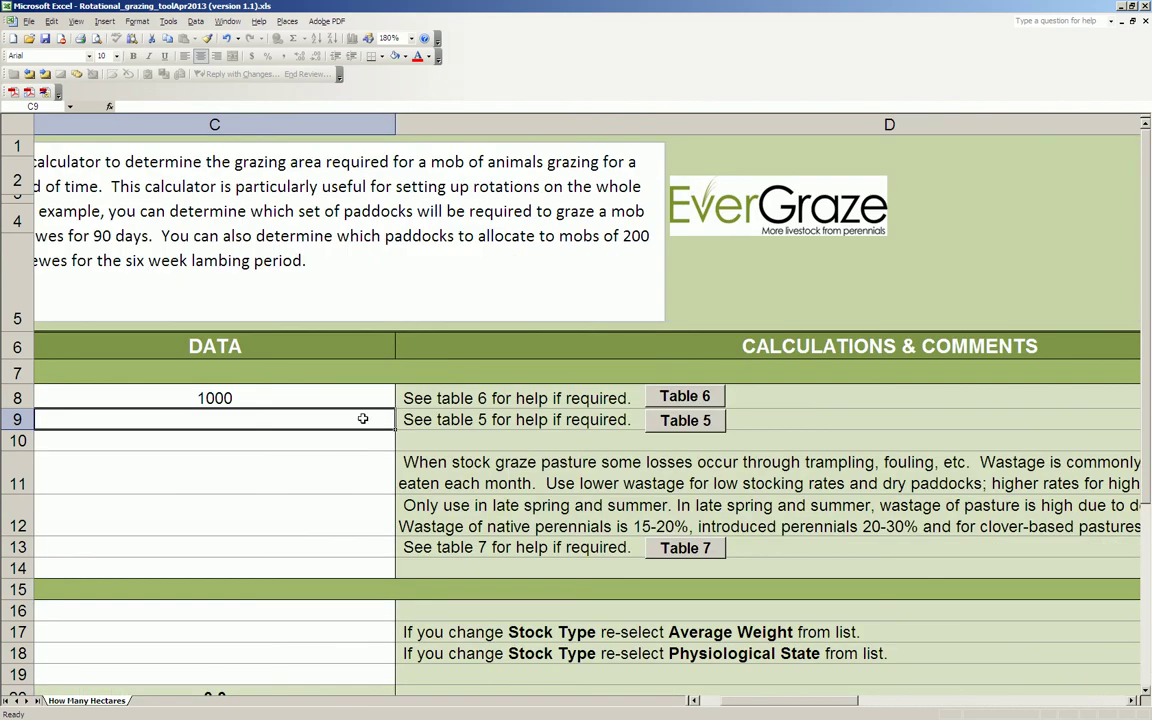
left_click(686, 420)
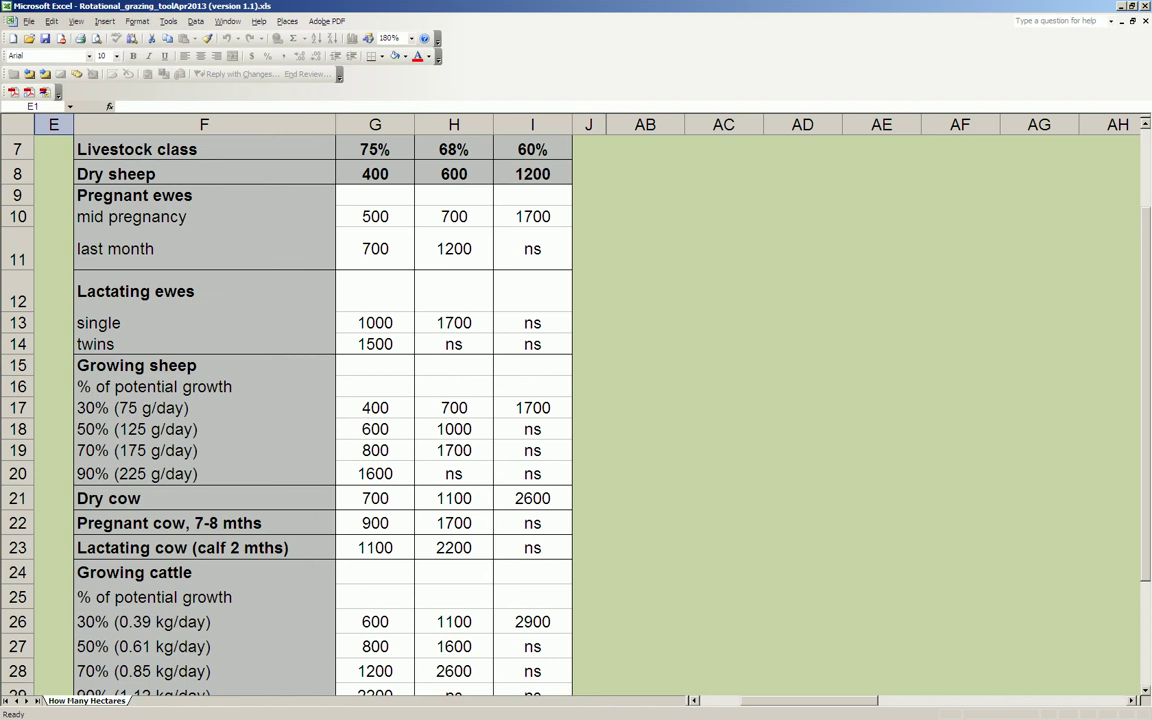
key("alt+Tab")
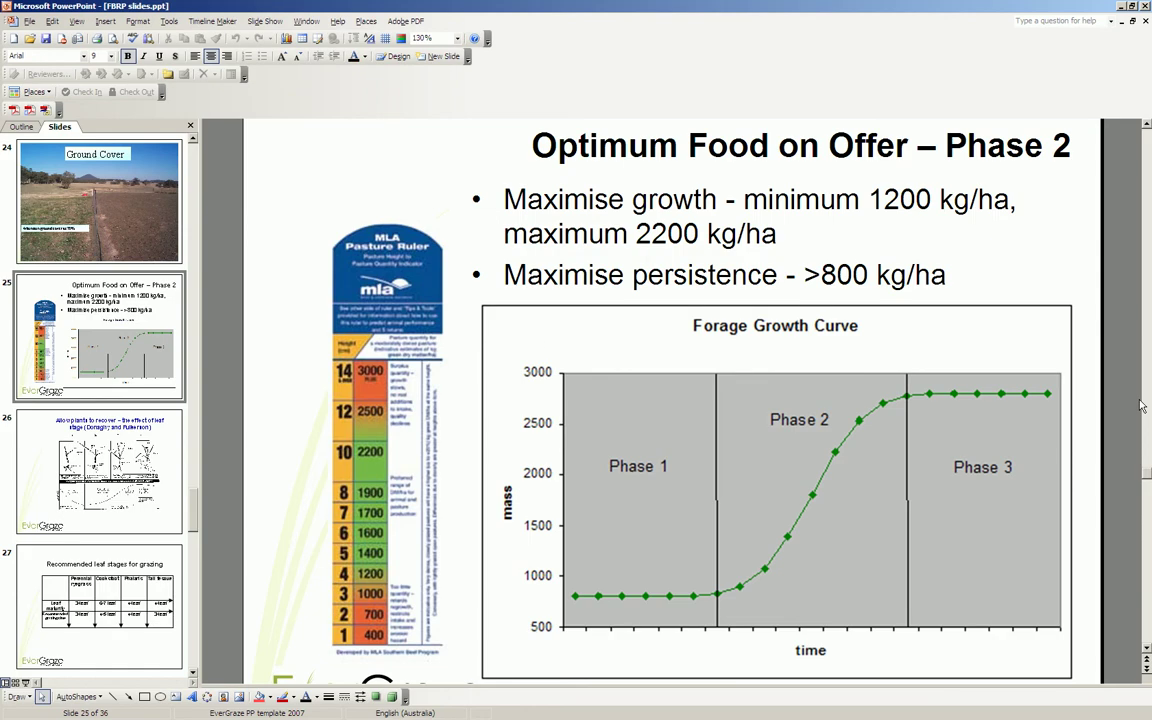
left_click(1147, 648)
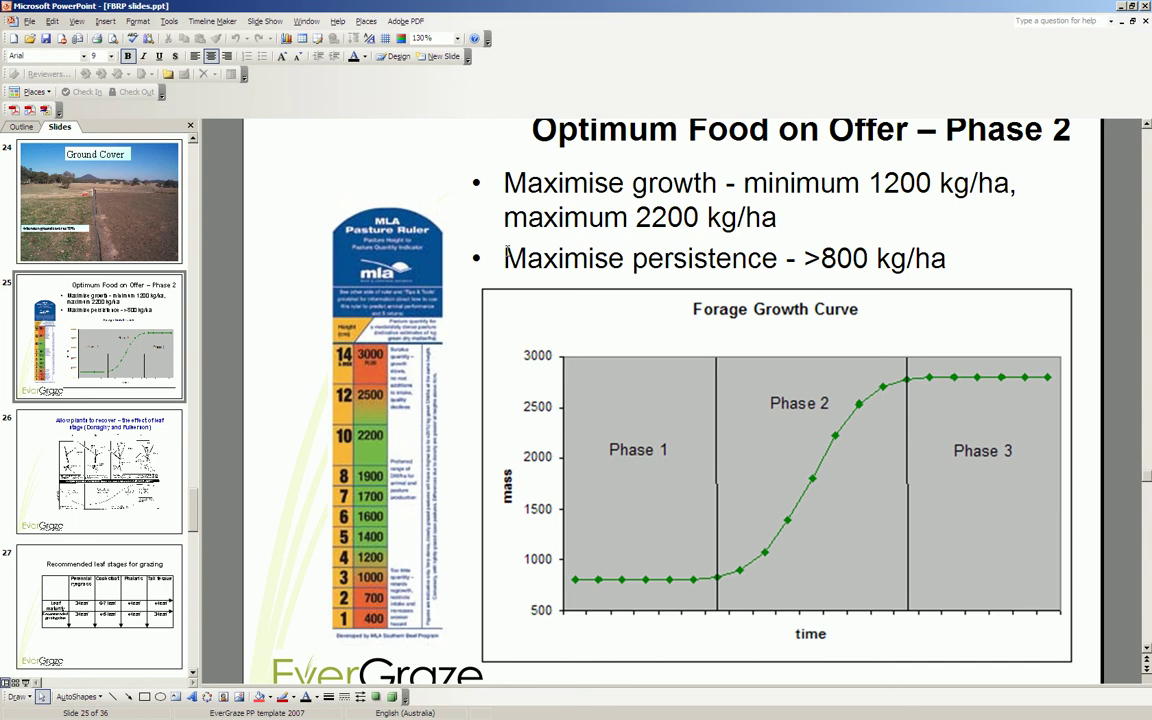
left_click_drag(506, 258, 748, 260)
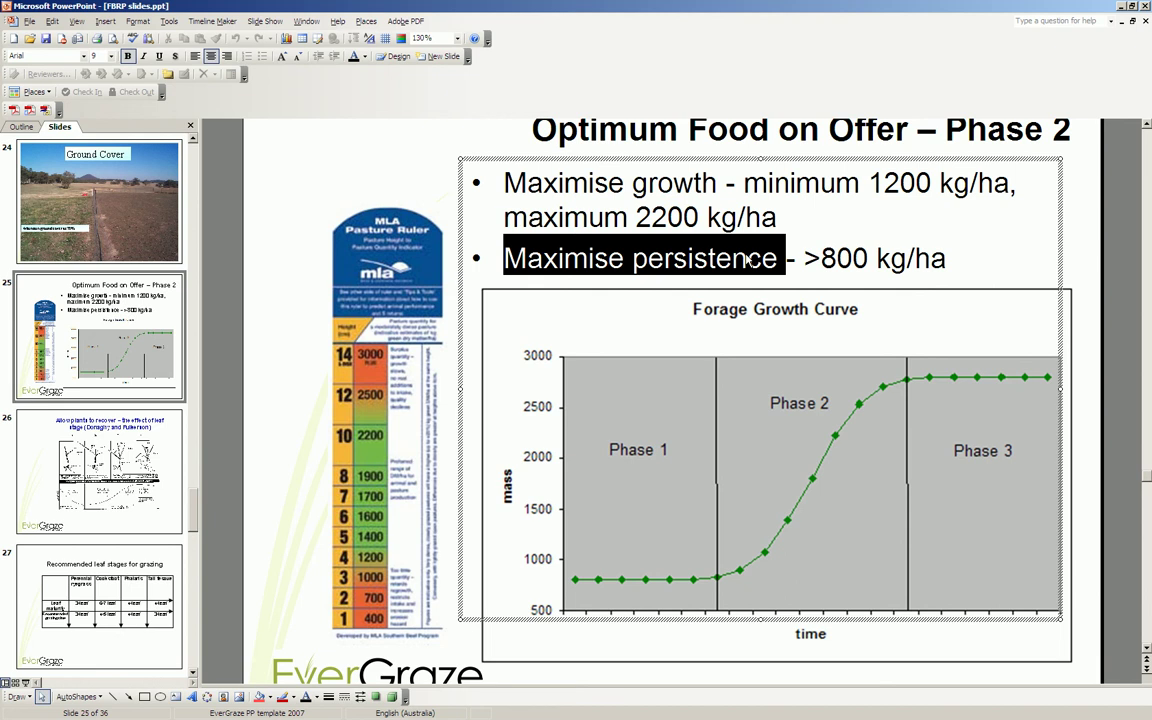
left_click(946, 258)
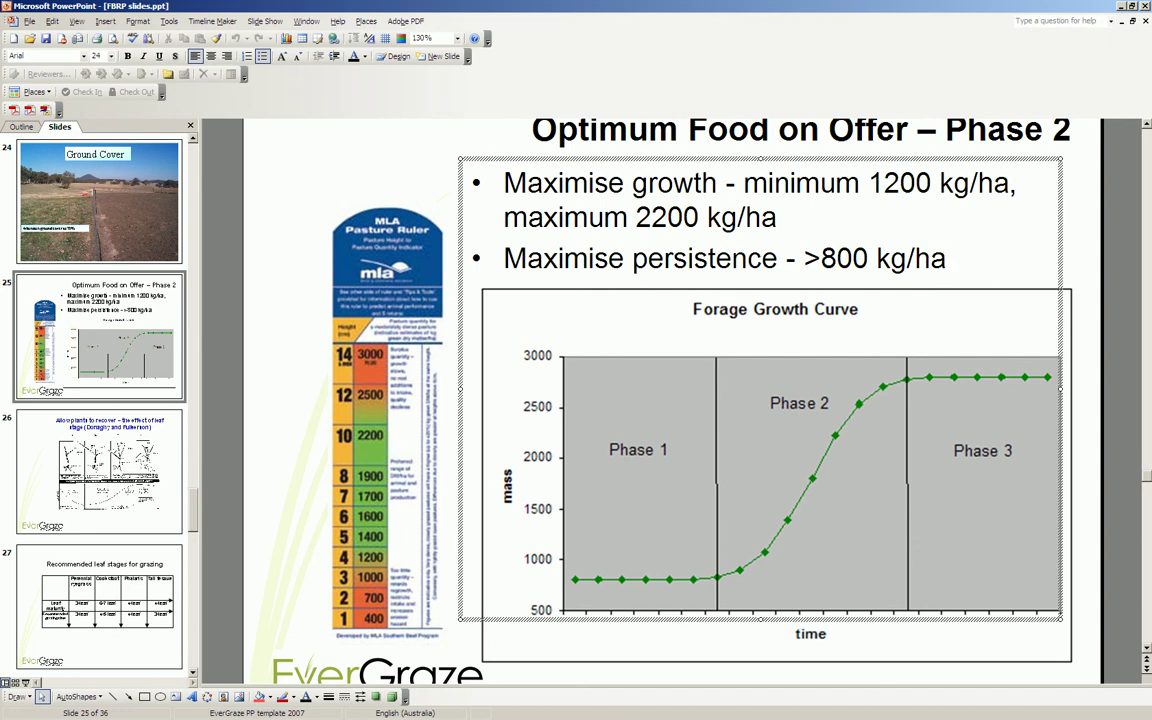
Step: Back in the Excel calculator, enter 1000 as desired food on offer and choose pasture quality "75% dig, 10.8 MJ ME/kg - Green, 15-30% clover"
key("alt+Tab")
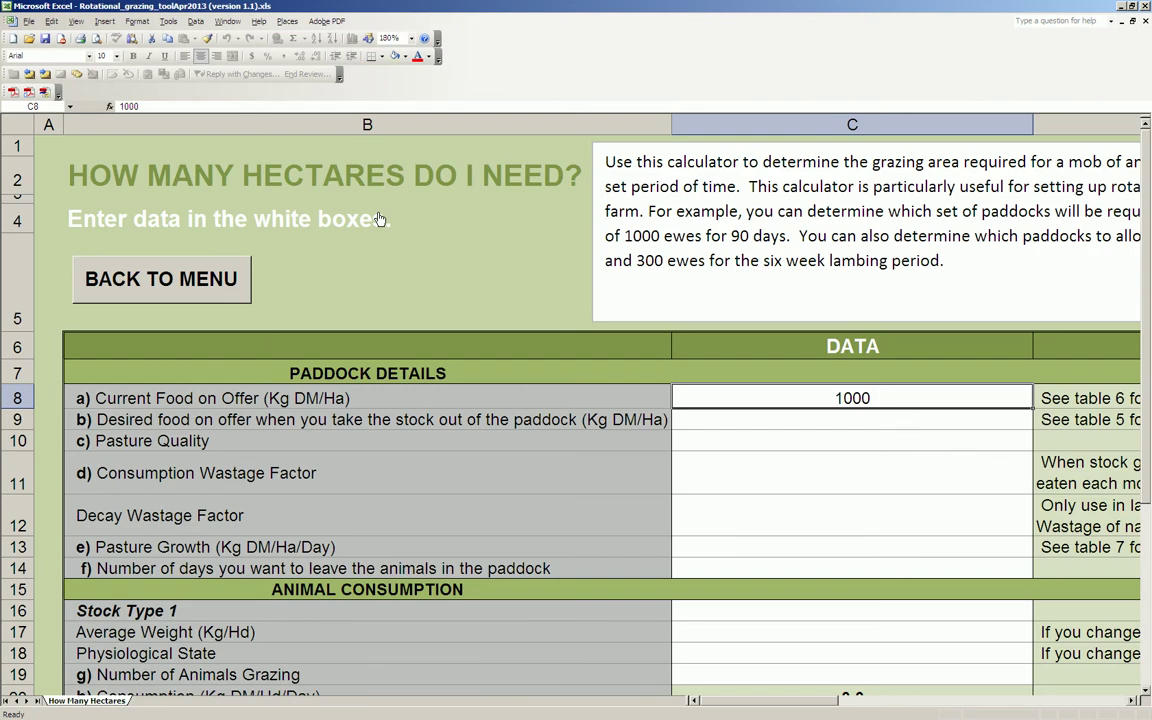
key("Return")
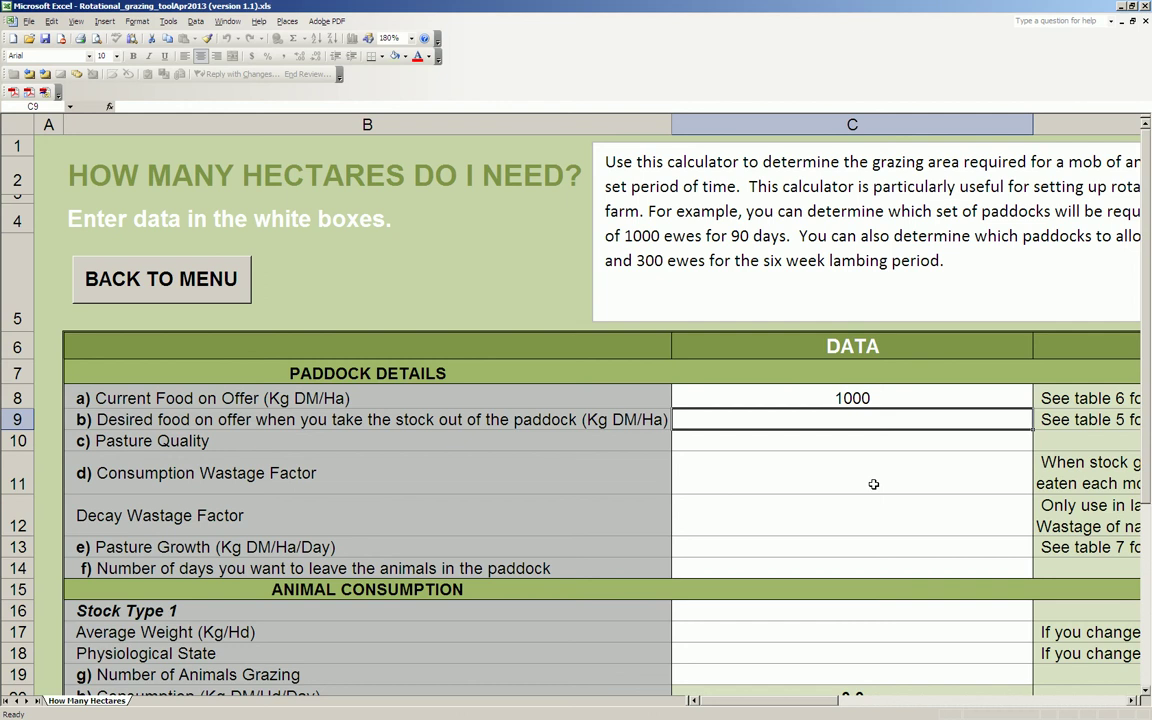
type("1000")
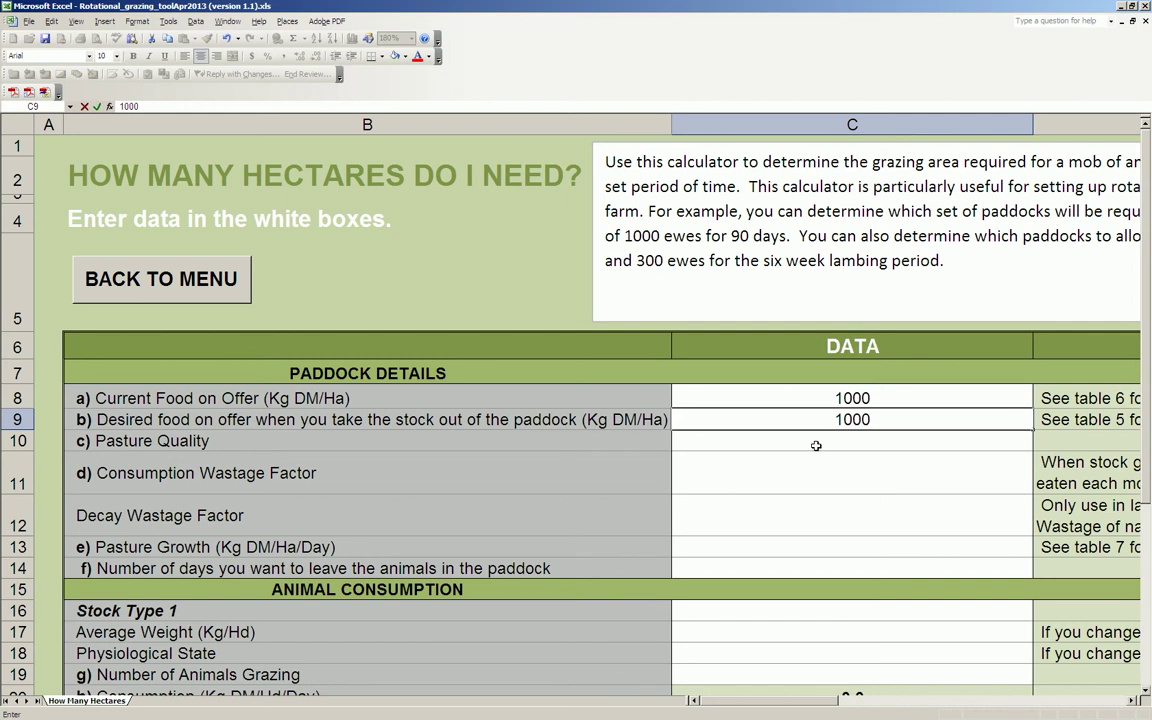
left_click(816, 445)
key("alt+Down")
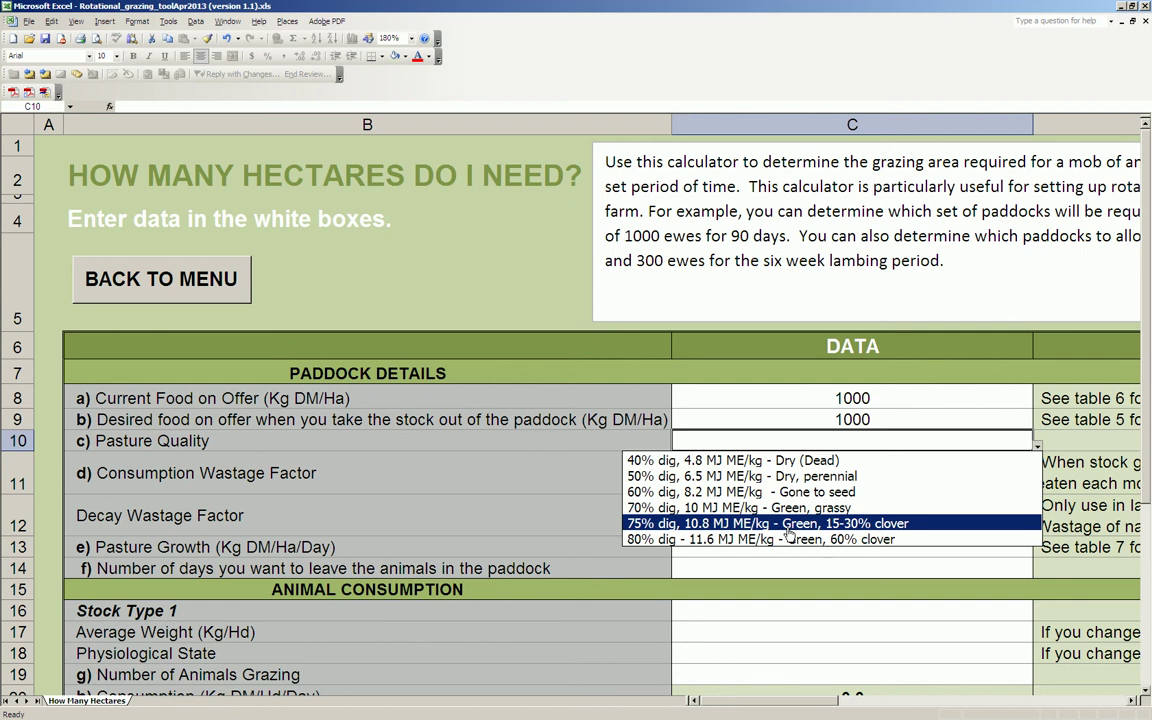
left_click(787, 524)
Step: Set the Consumption Wastage Factor to 30% in the paddock details
left_click(771, 483)
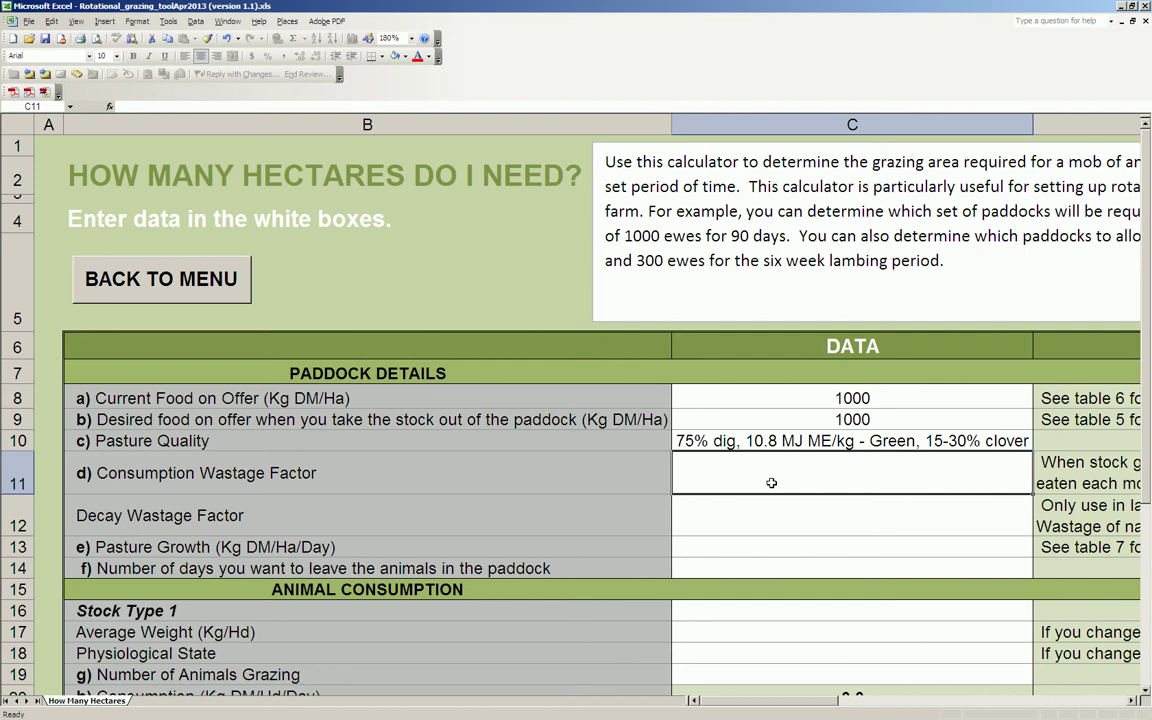
type("30%")
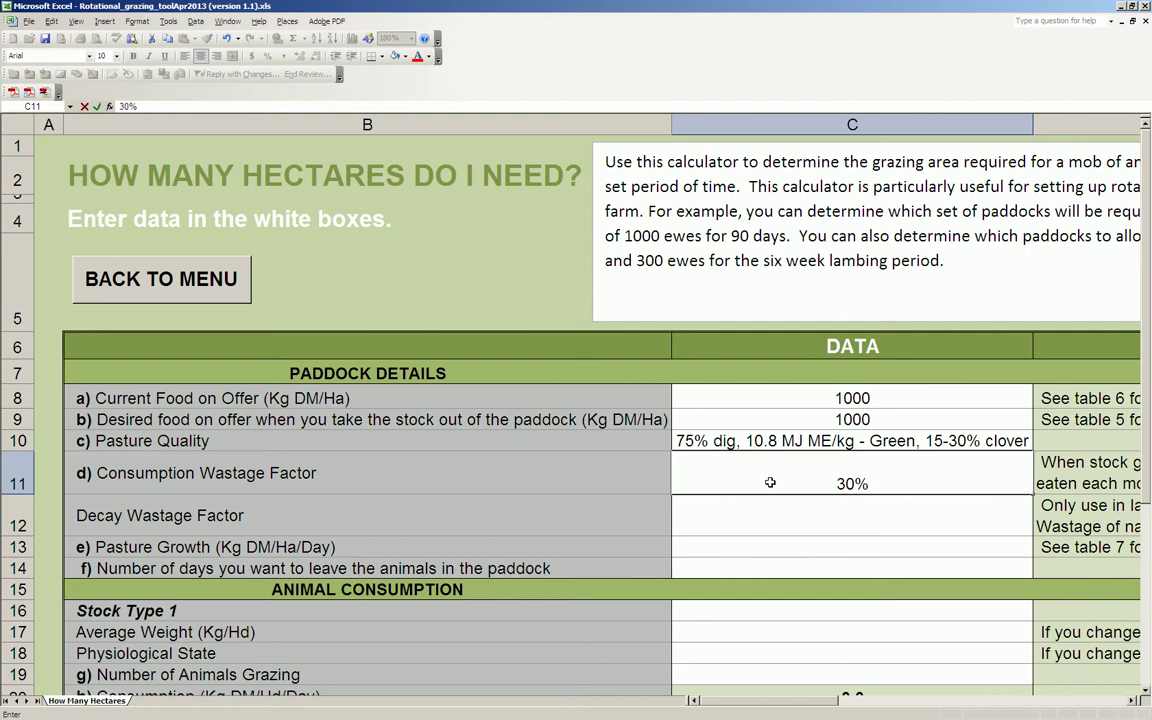
left_click(762, 516)
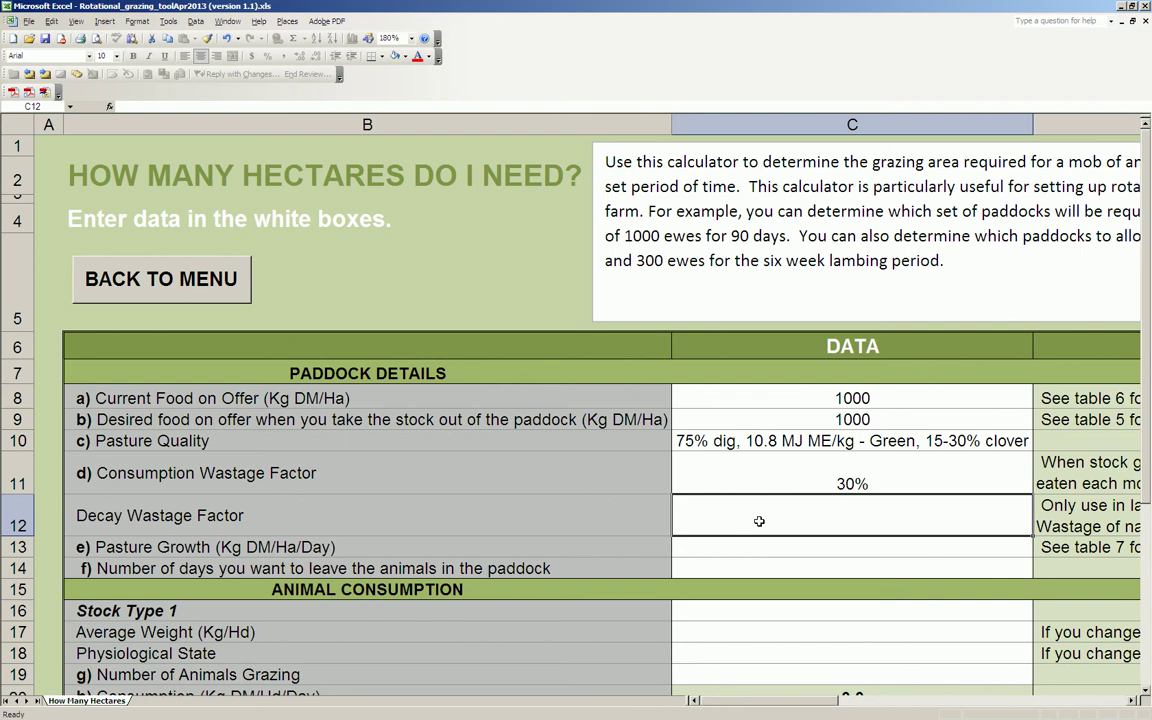
Step: Set the Decay Wastage Factor to 0% in the paddock details
left_click(754, 550)
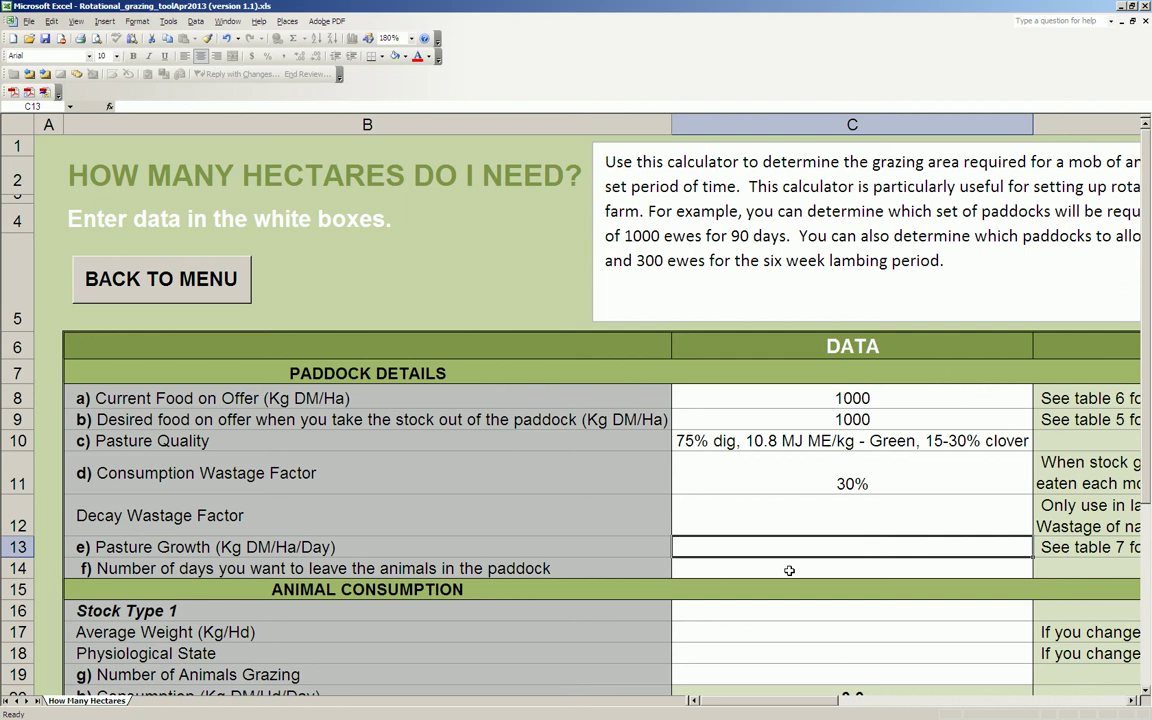
left_click(715, 526)
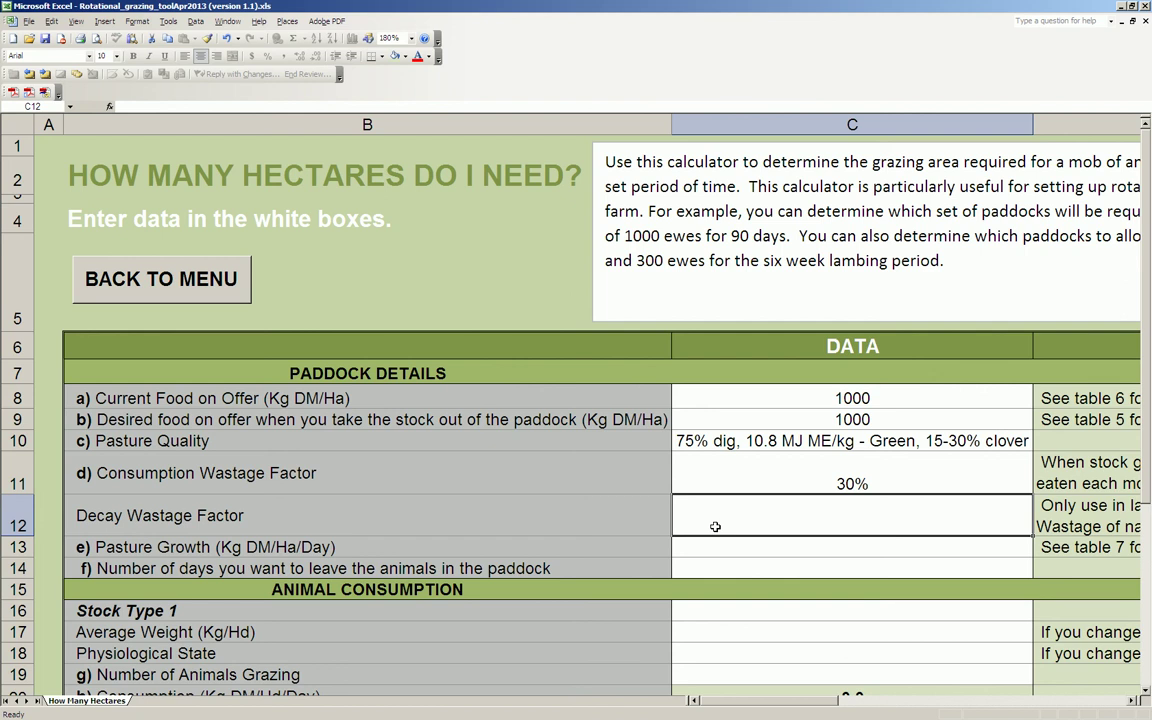
type("0")
key("Return")
Step: Consult the monthly pasture growth rate estimates in Table 7 and enter 20 as the Pasture Growth
left_click(1133, 705)
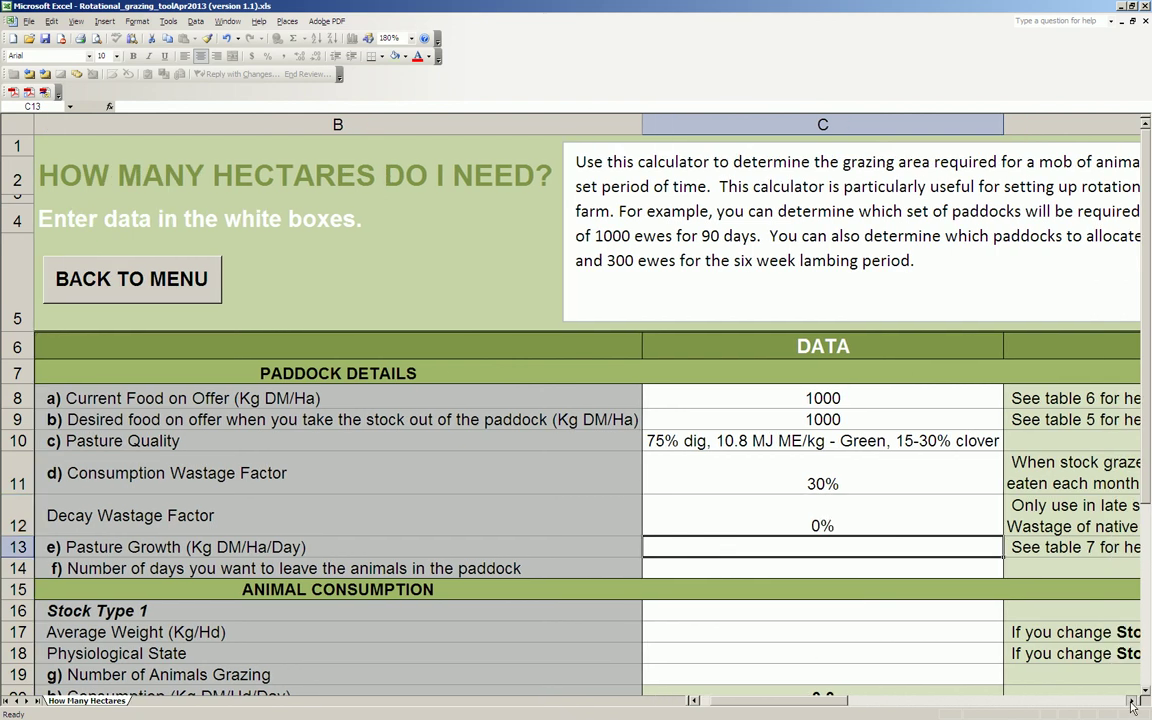
left_click(1133, 705)
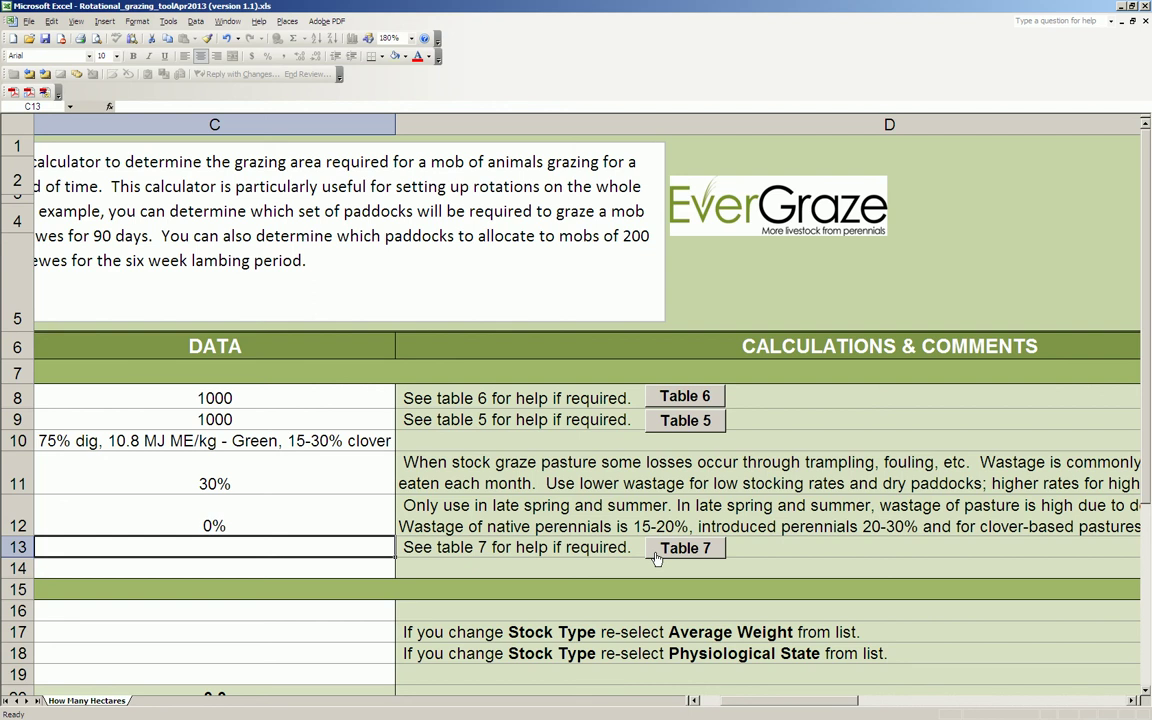
left_click(656, 556)
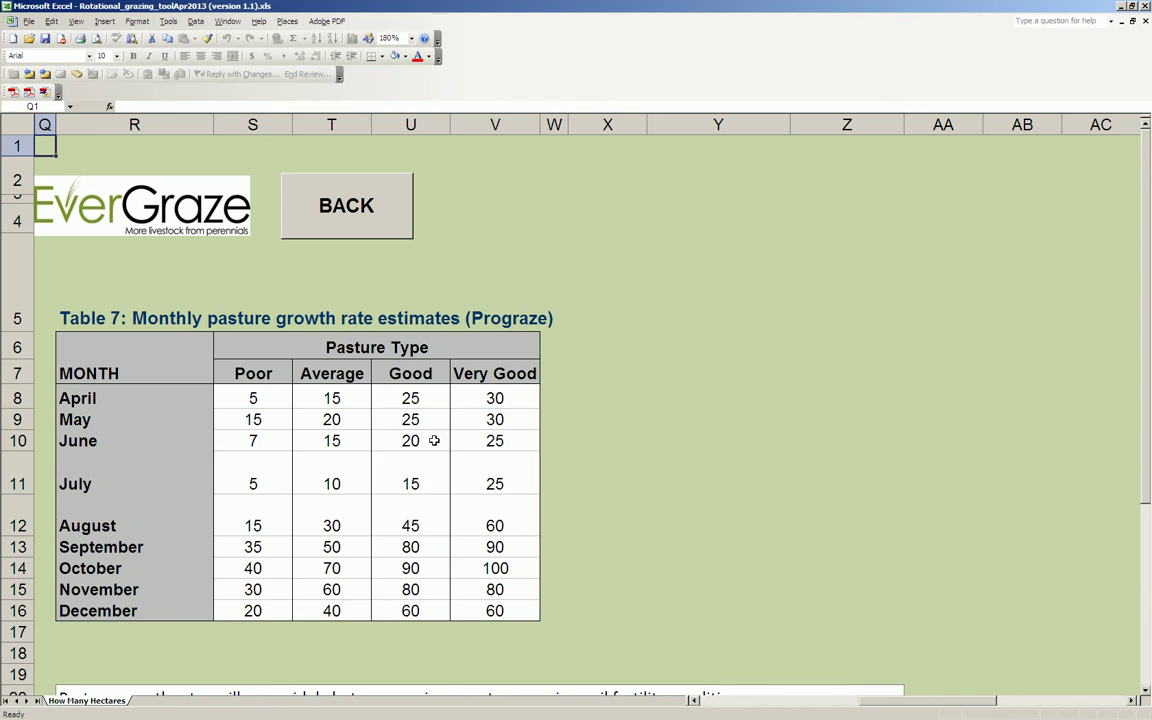
left_click(347, 234)
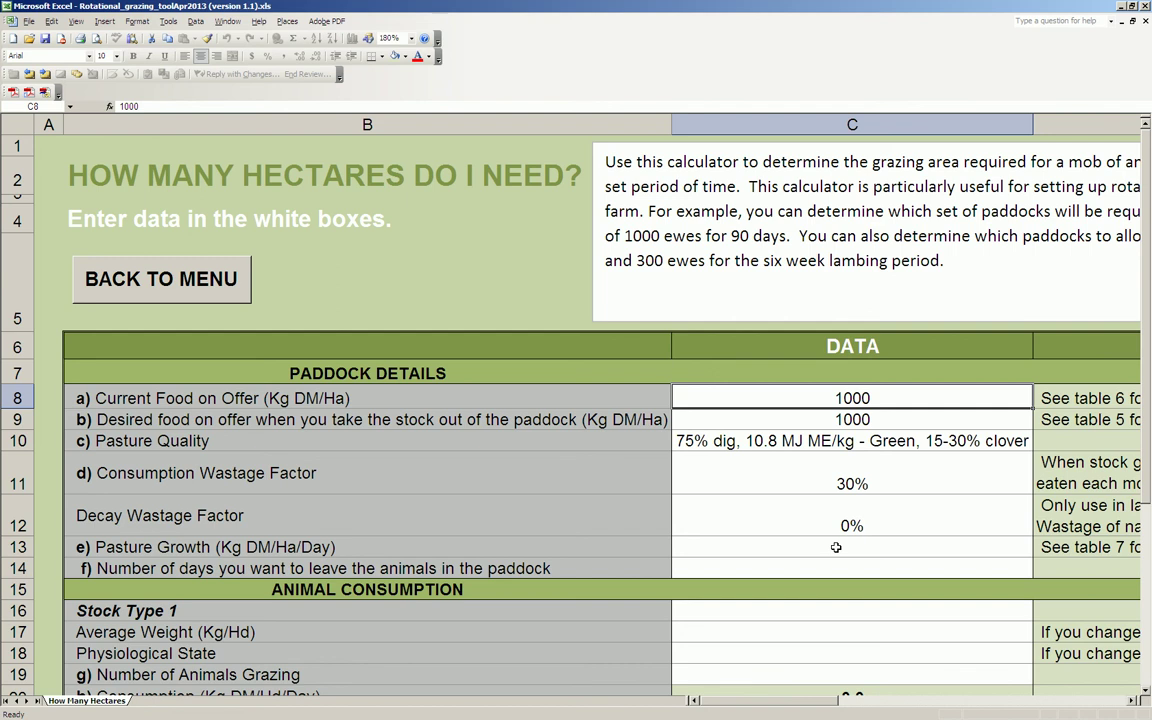
left_click(836, 547)
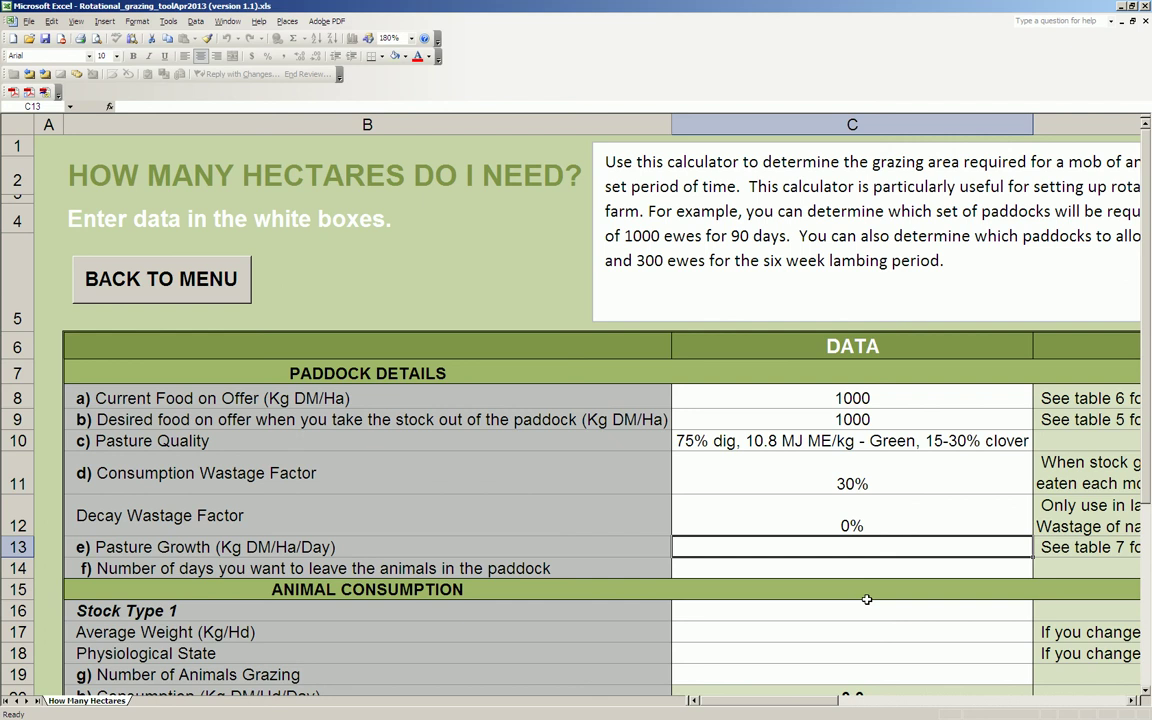
type("20")
Step: Enter 60 as the number of days to leave the animals in the paddock
left_click(867, 565)
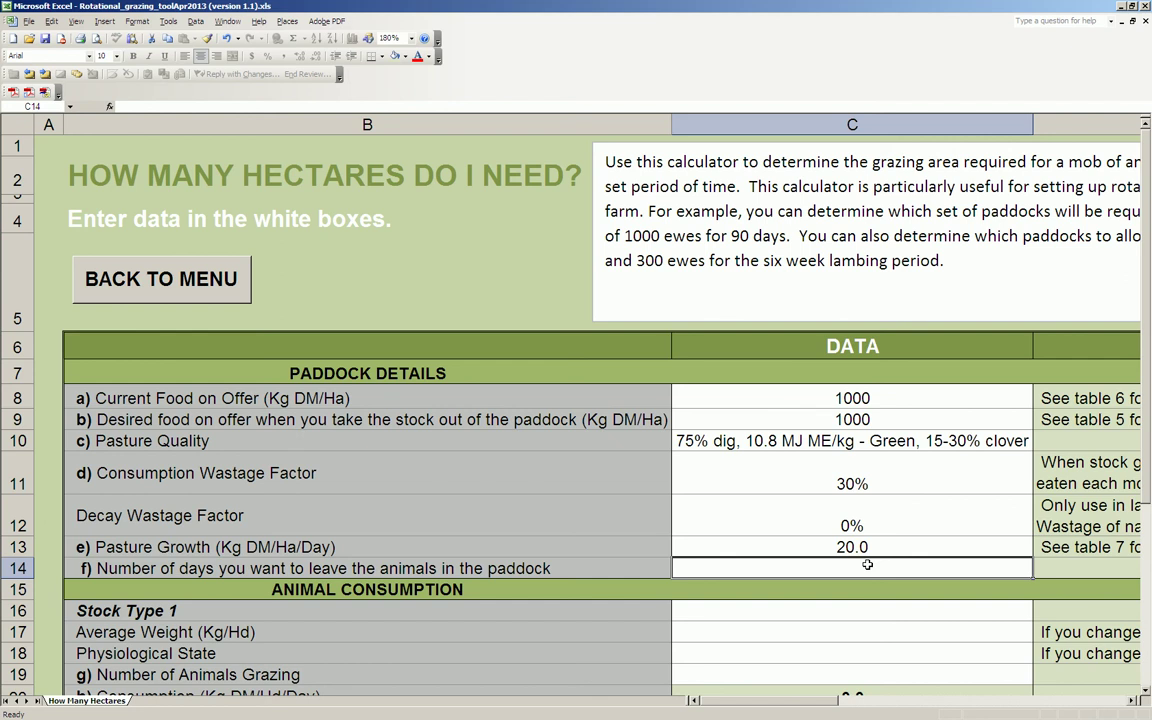
type("60")
key("Return")
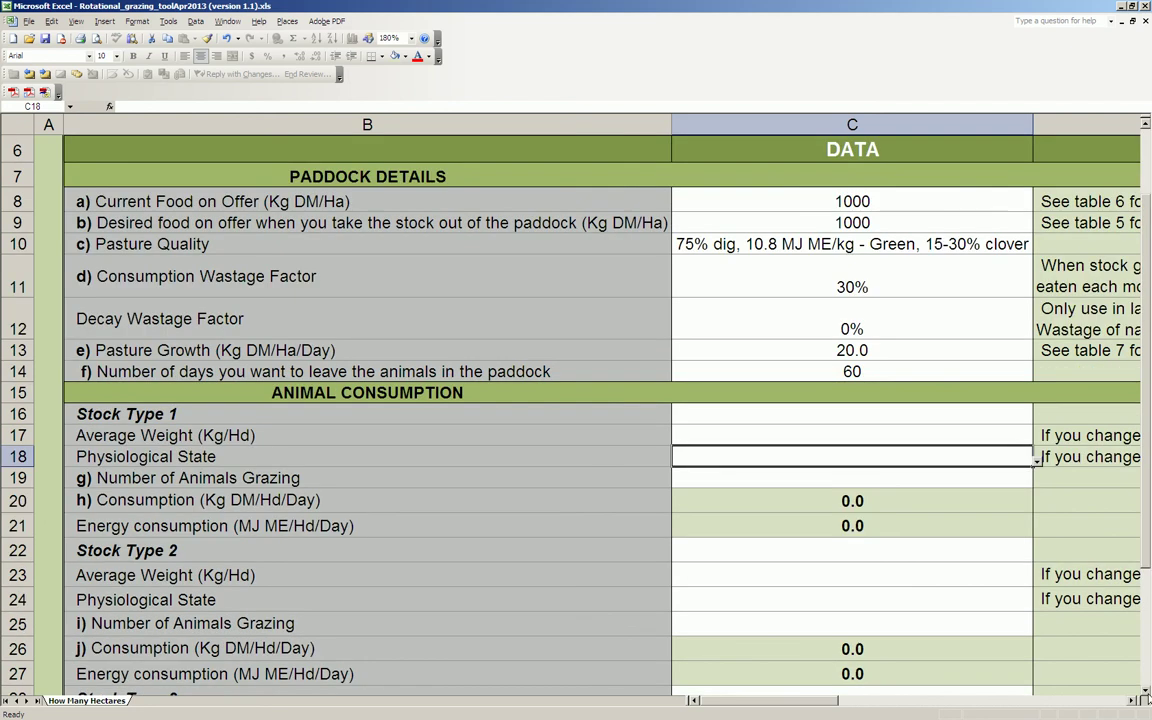
Step: Define Stock Type 1 as Ewes/Wethers with an average weight of 50 kg and the physiological state "Dry or pregnant"
scroll(957, 411, "down", 2)
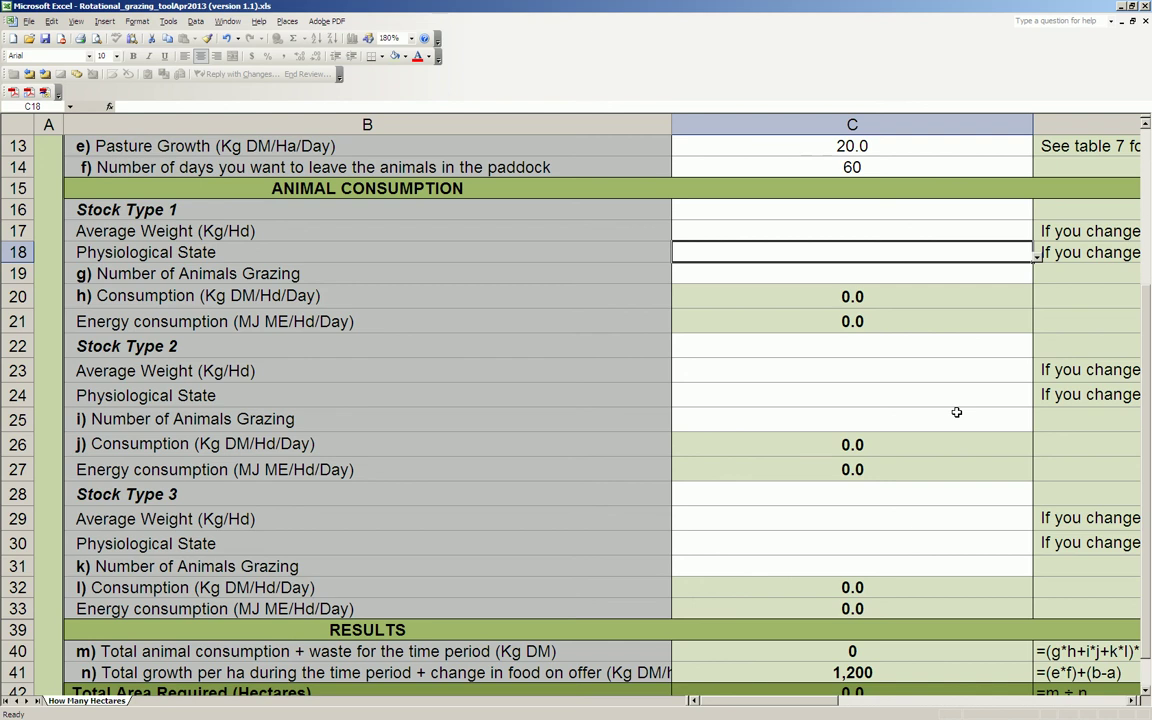
left_click(852, 210)
left_click(1037, 214)
left_click(790, 268)
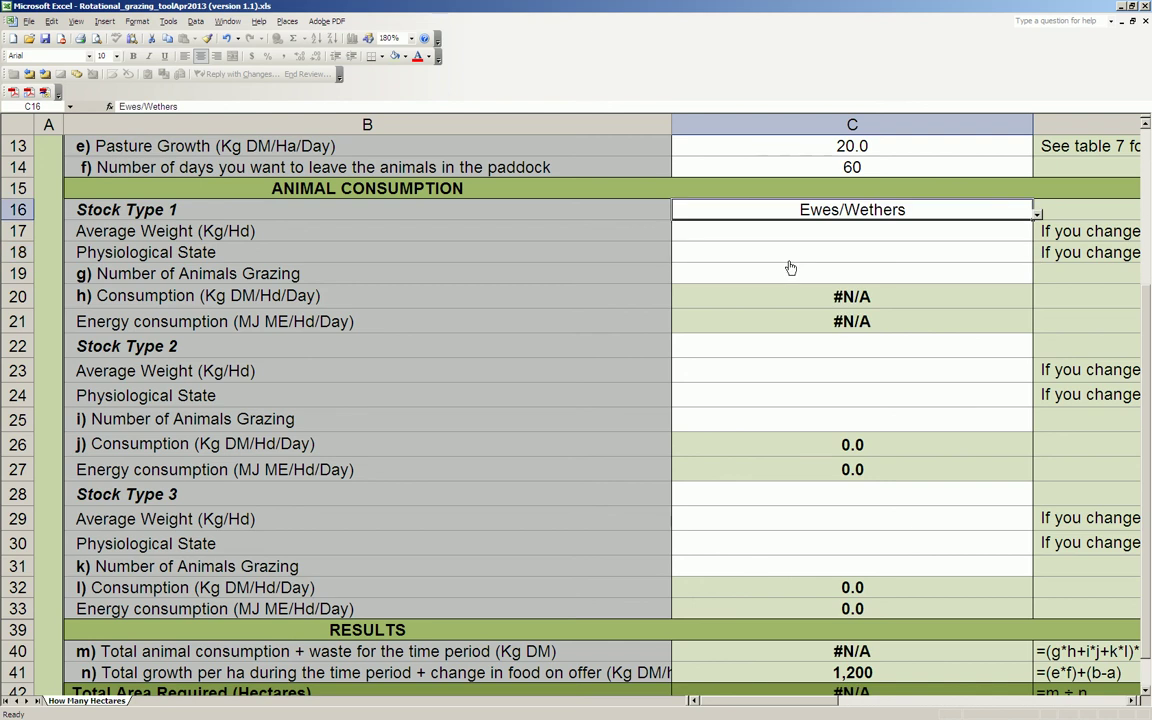
key("Down")
key("alt+Down")
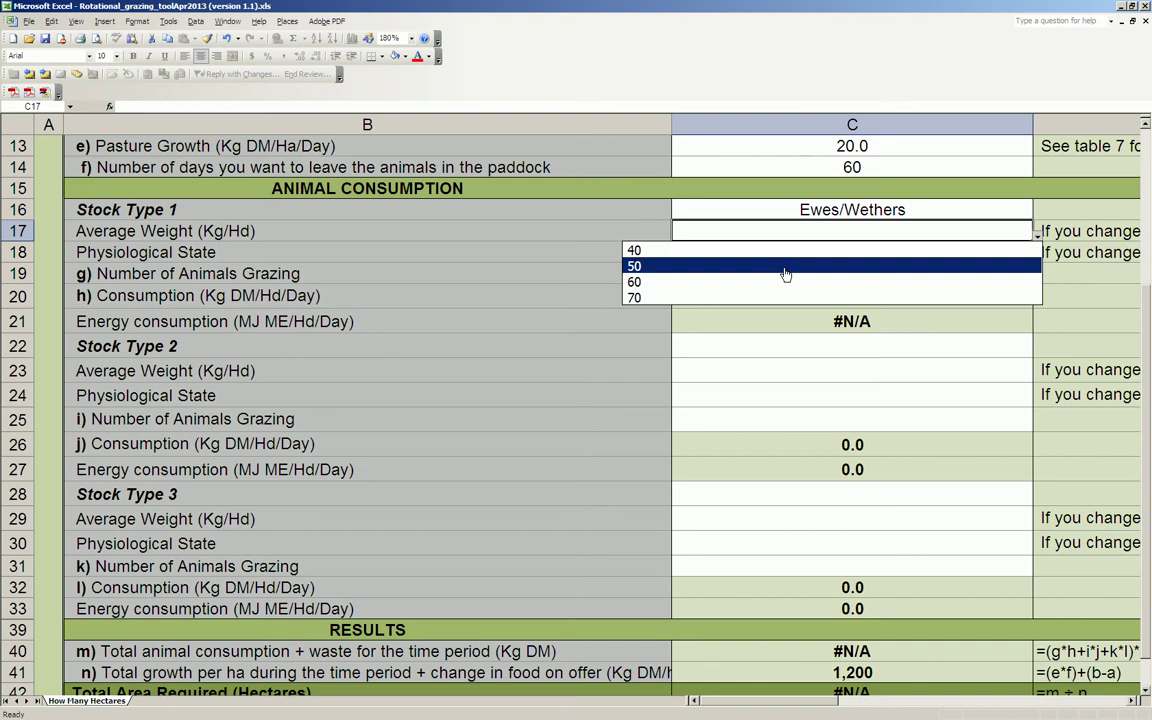
left_click(786, 266)
left_click(786, 273)
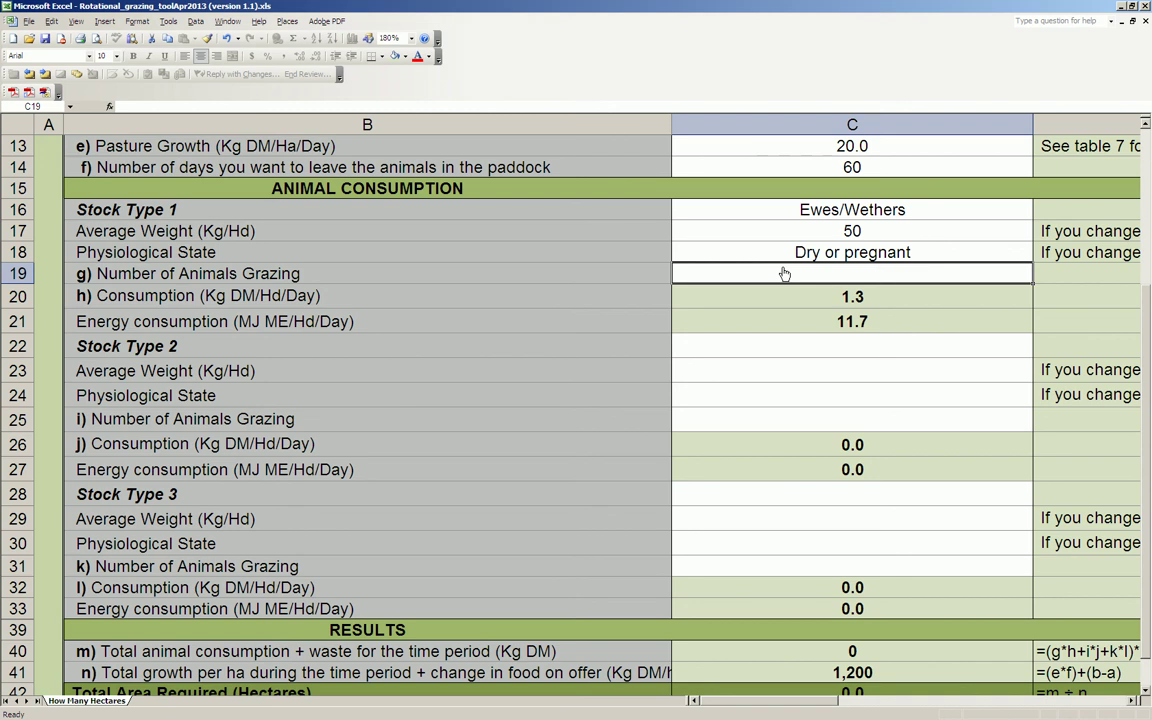
Step: Enter 800 as the number of Stock Type 1 animals grazing and check the Total Area Required in the results
type("800")
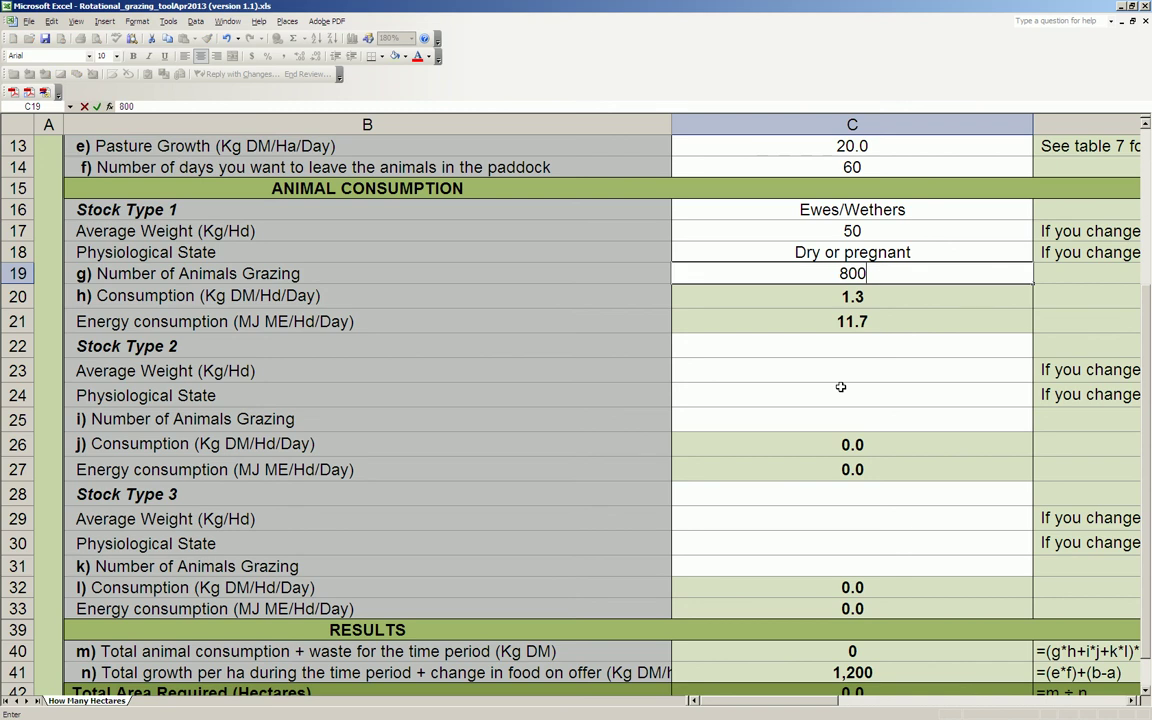
left_click(840, 387)
scroll(840, 387, "down", 1)
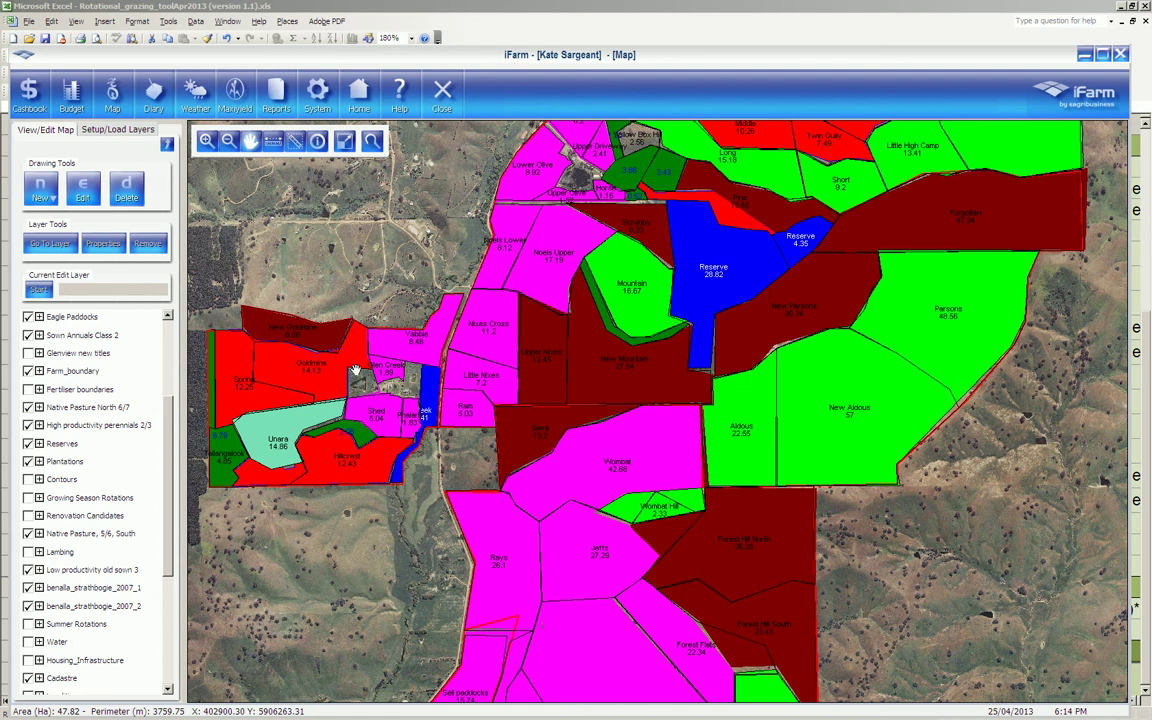
Step: Switch to the iFarm map and measure the combined area of the pink paddocks from Lower Olive down to Rams
left_click(296, 142)
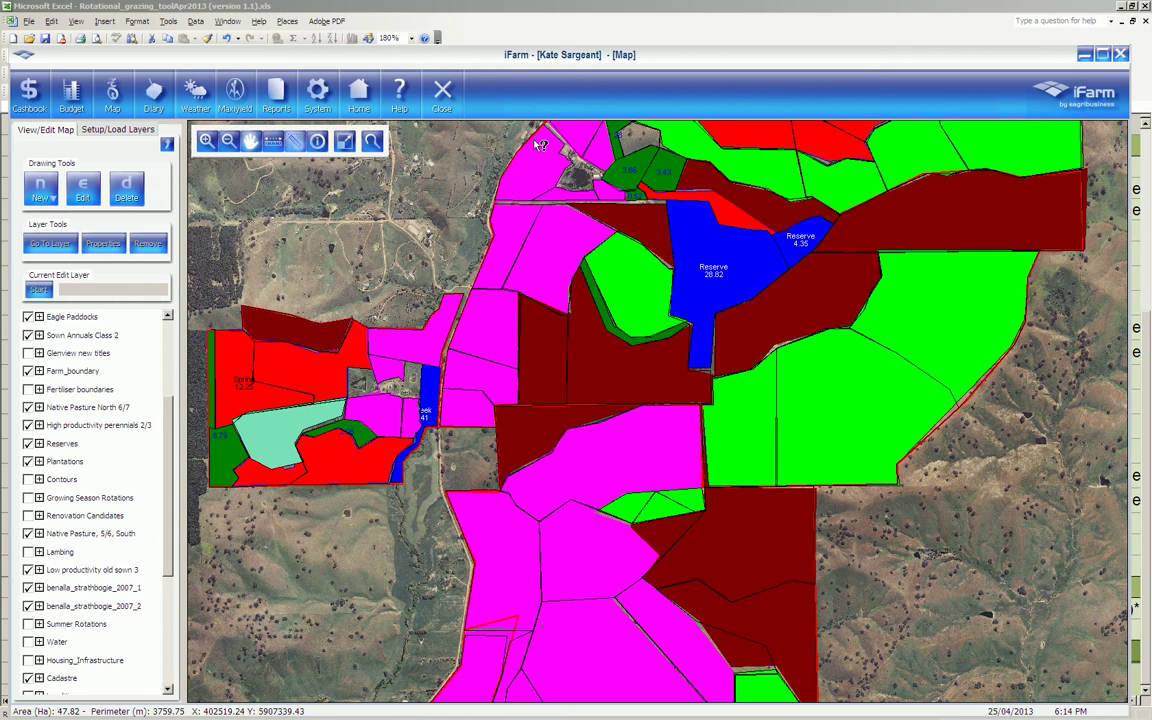
left_click(207, 142)
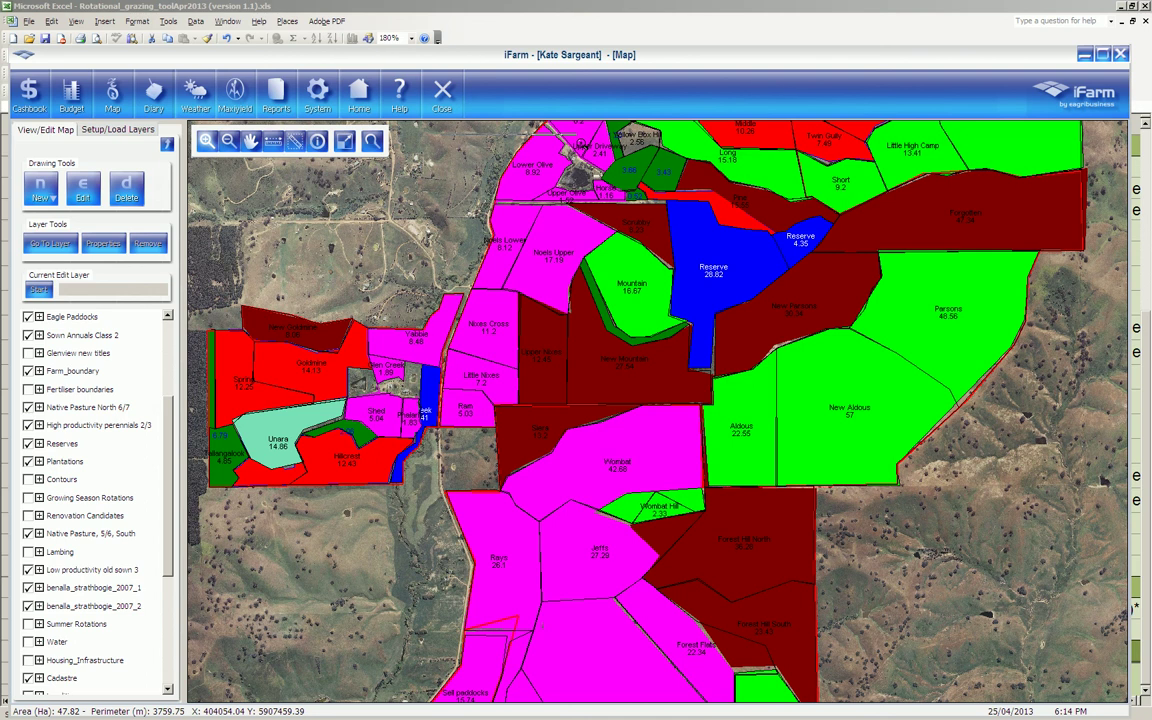
left_click_drag(580, 133, 684, 601)
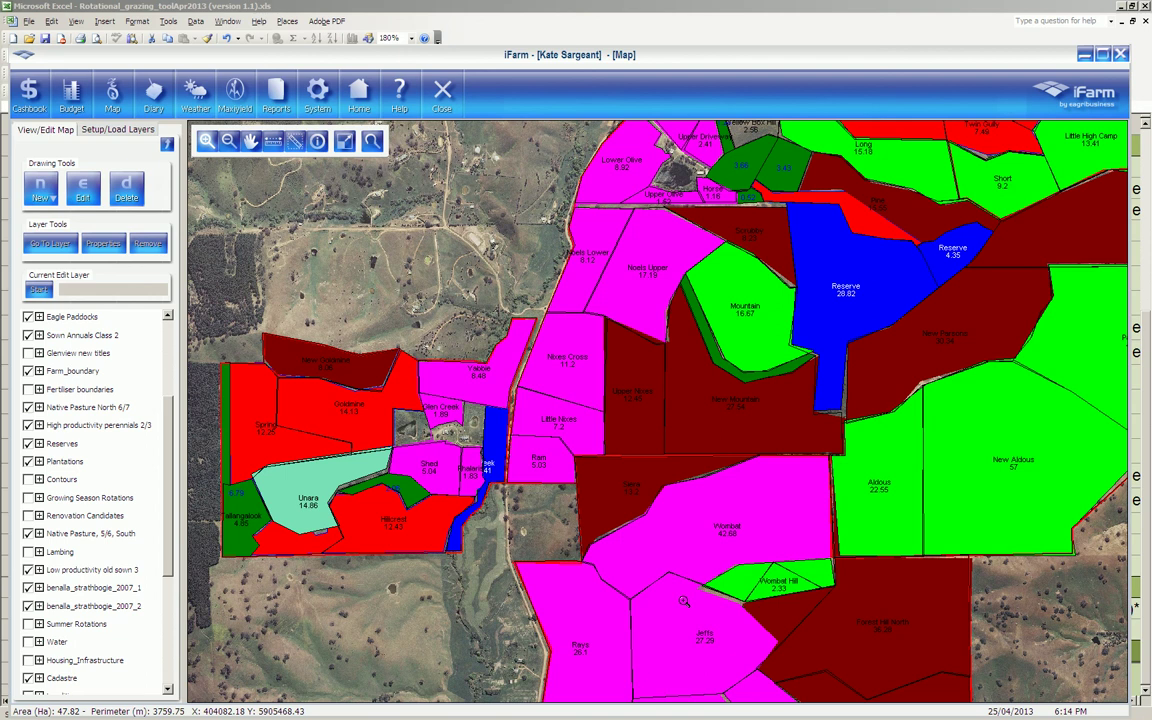
left_click(294, 143)
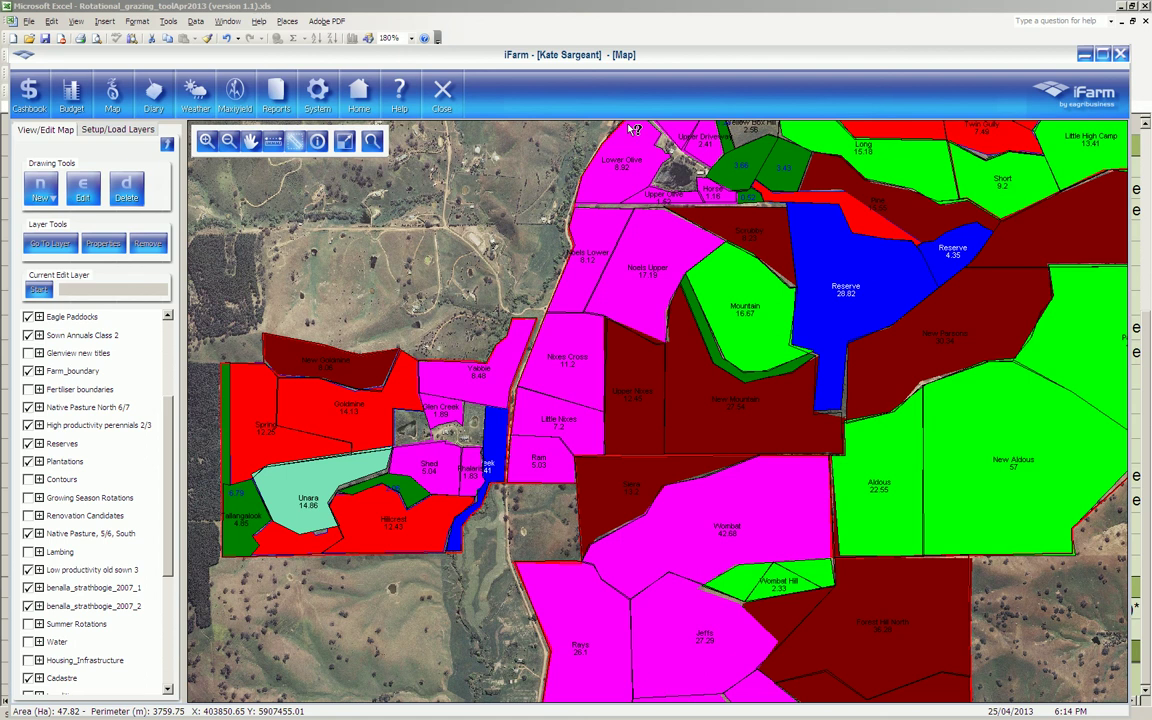
left_click(633, 130)
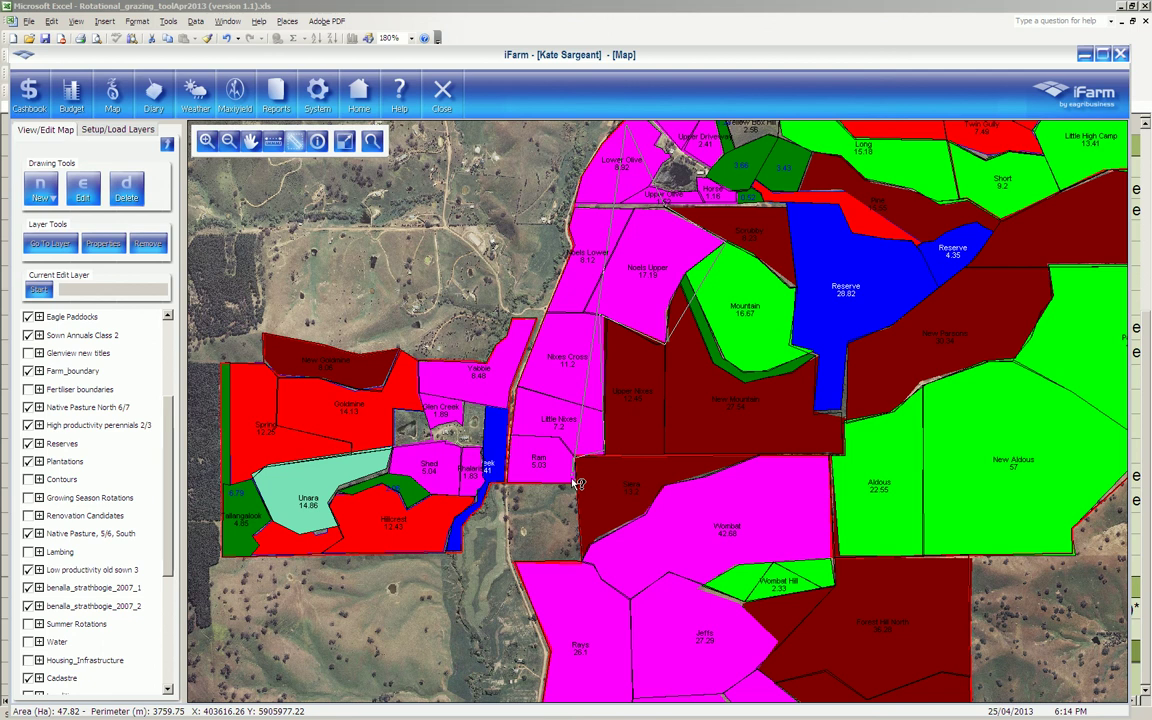
double_click(567, 344)
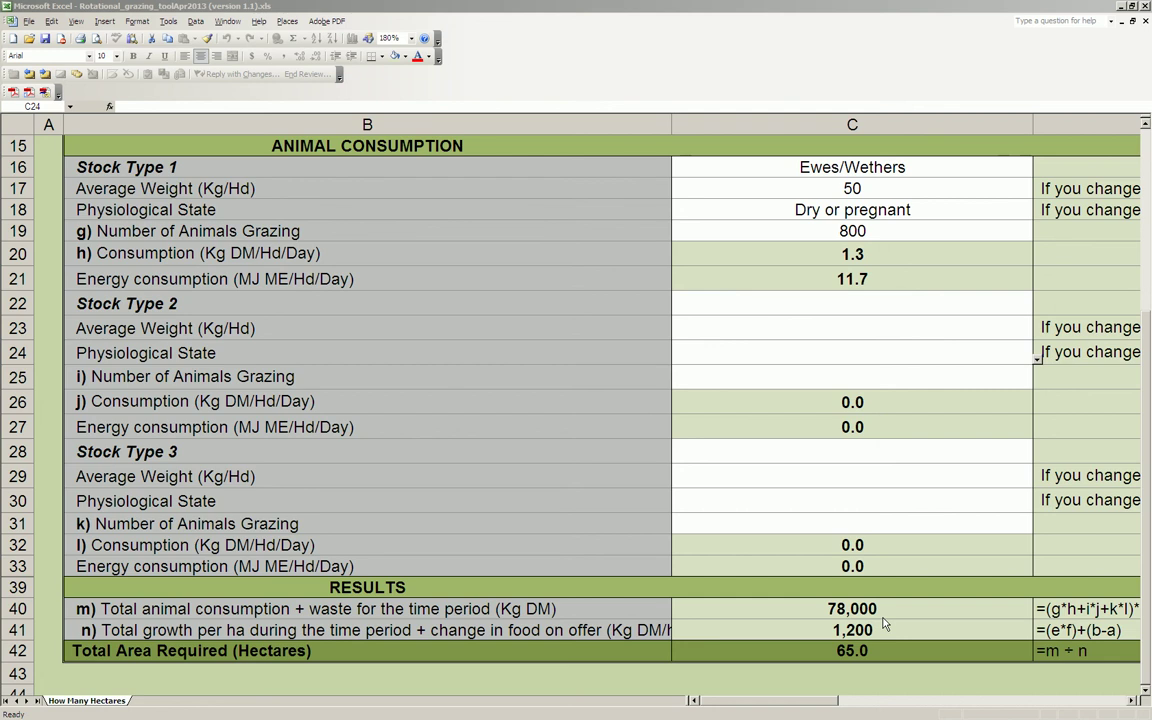
Step: Back in the Excel workbook, leave the How Many Hectares calculator and go to the Feed Budget and Rotation Planner's Home page
scroll(883, 624, "up", 5)
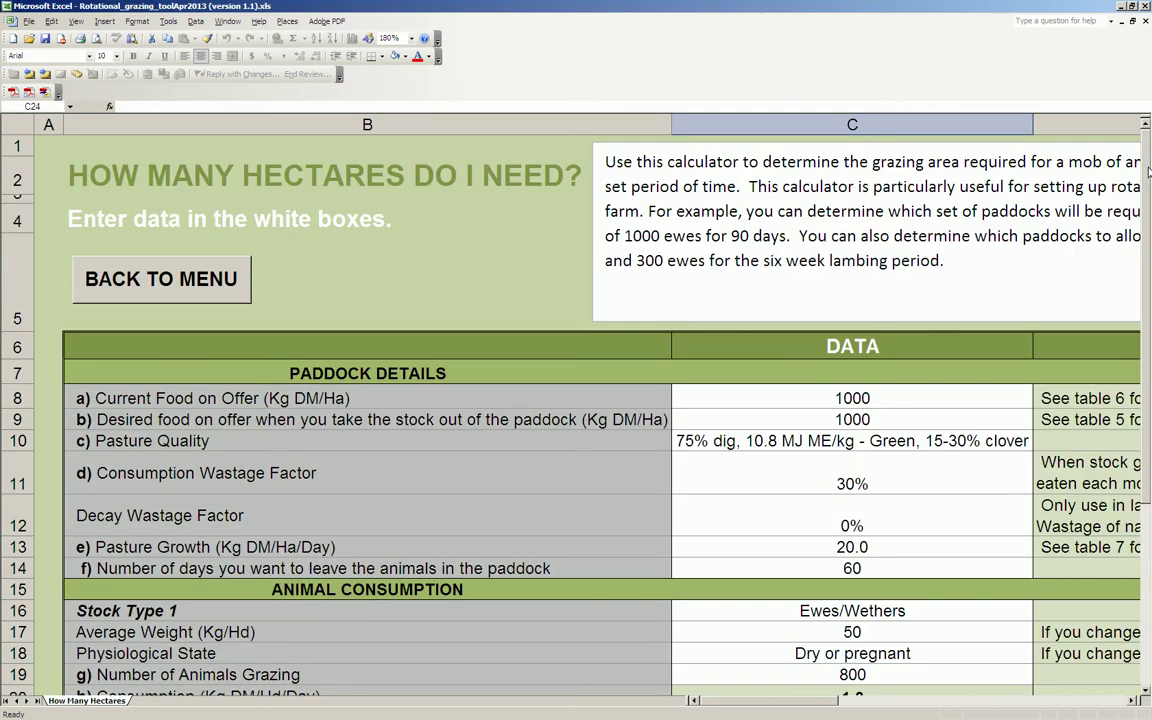
left_click(146, 286)
left_click(623, 170)
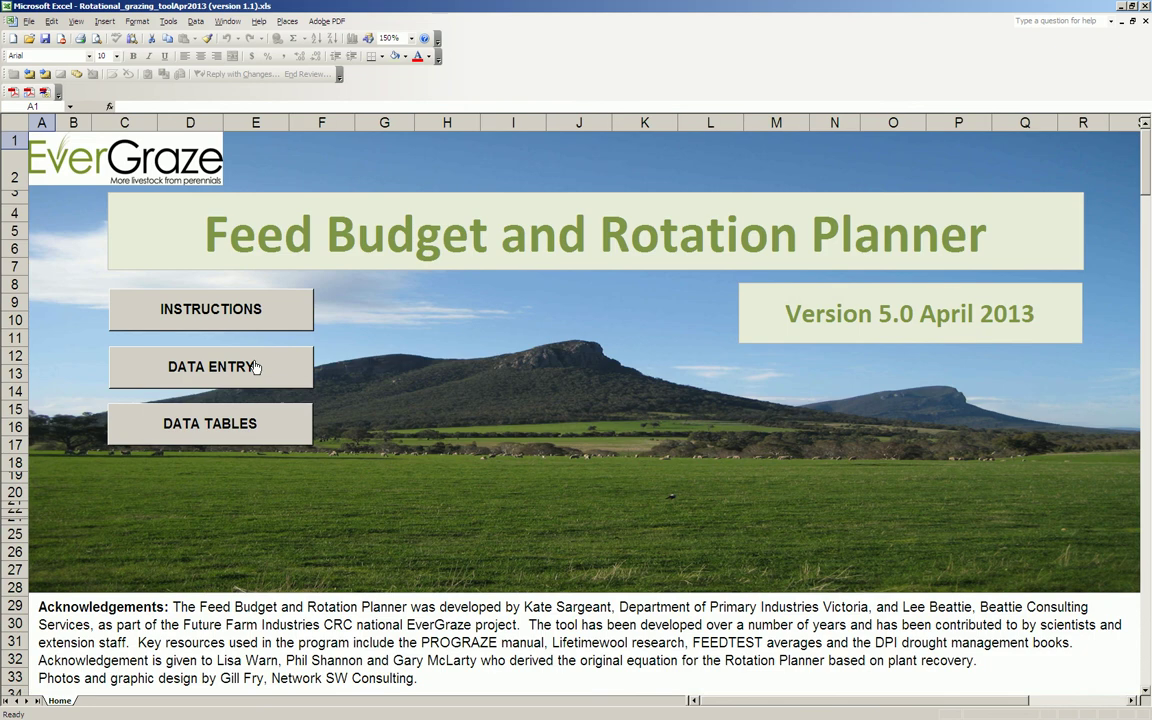